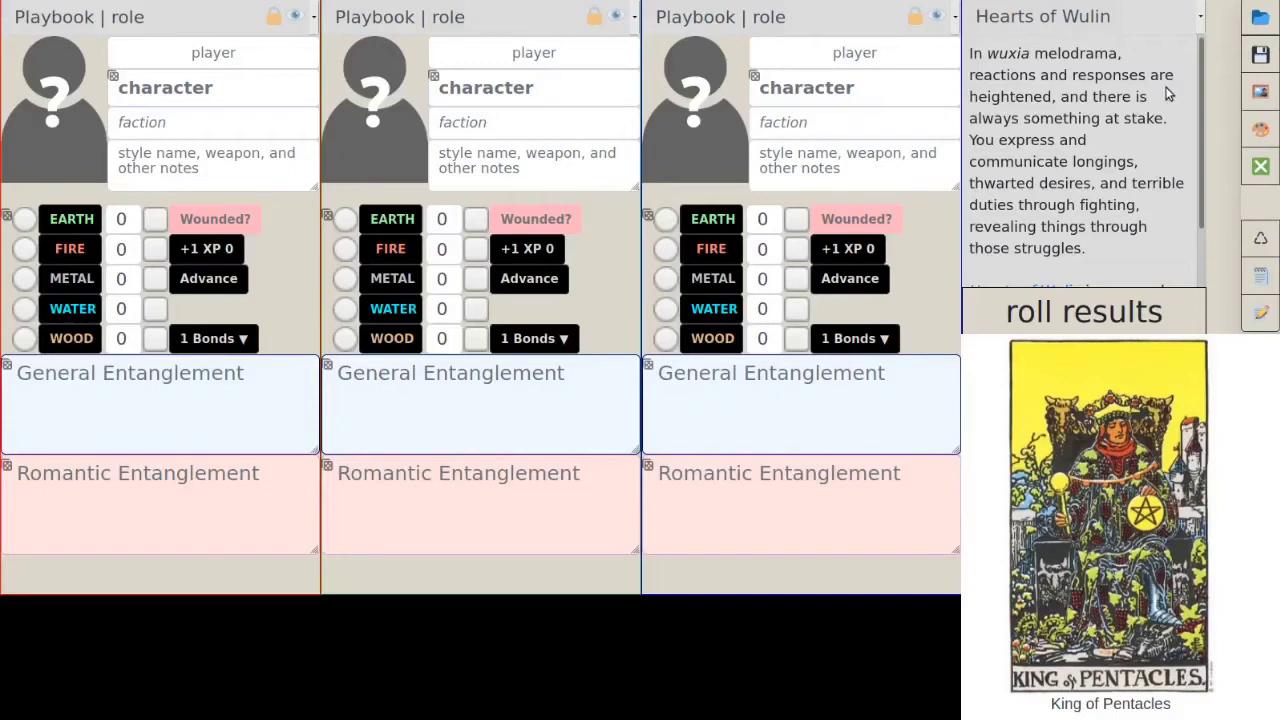
- Show Playbook Aware Moves in the Playbook Moves List from the sidebar
left_click(1155, 12)
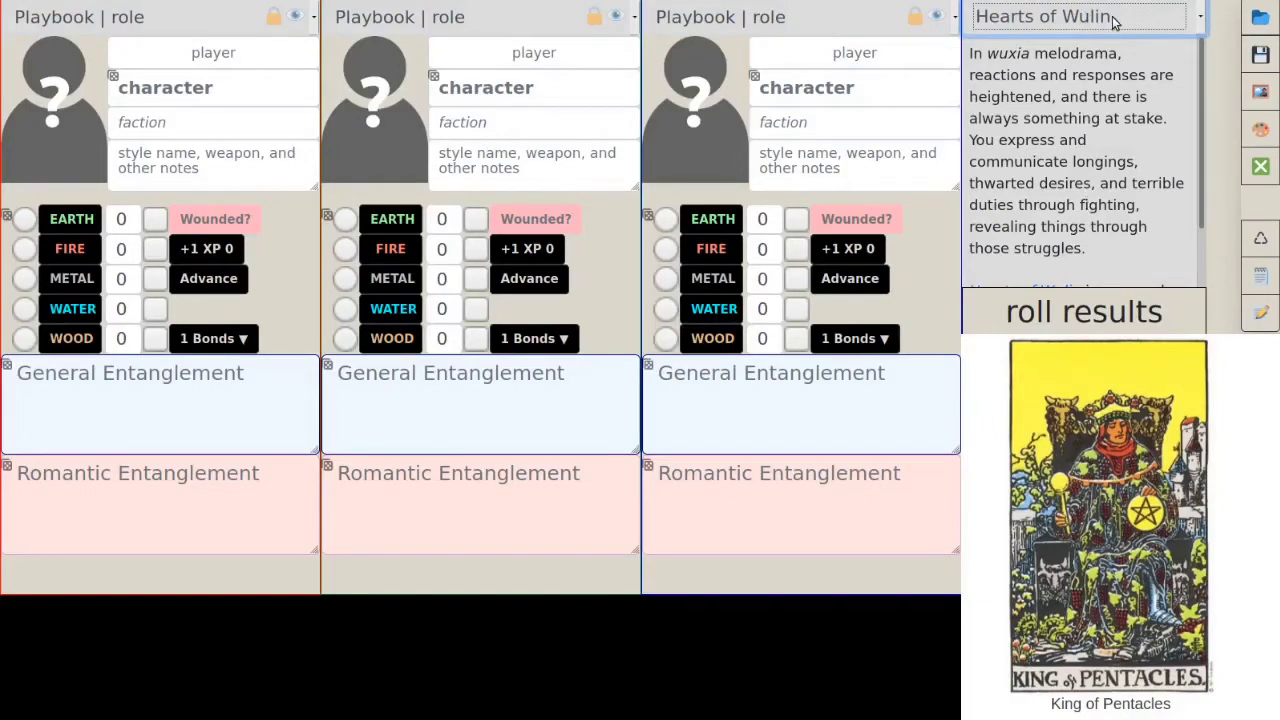
left_click(1259, 276)
left_click(294, 110)
key("Down")
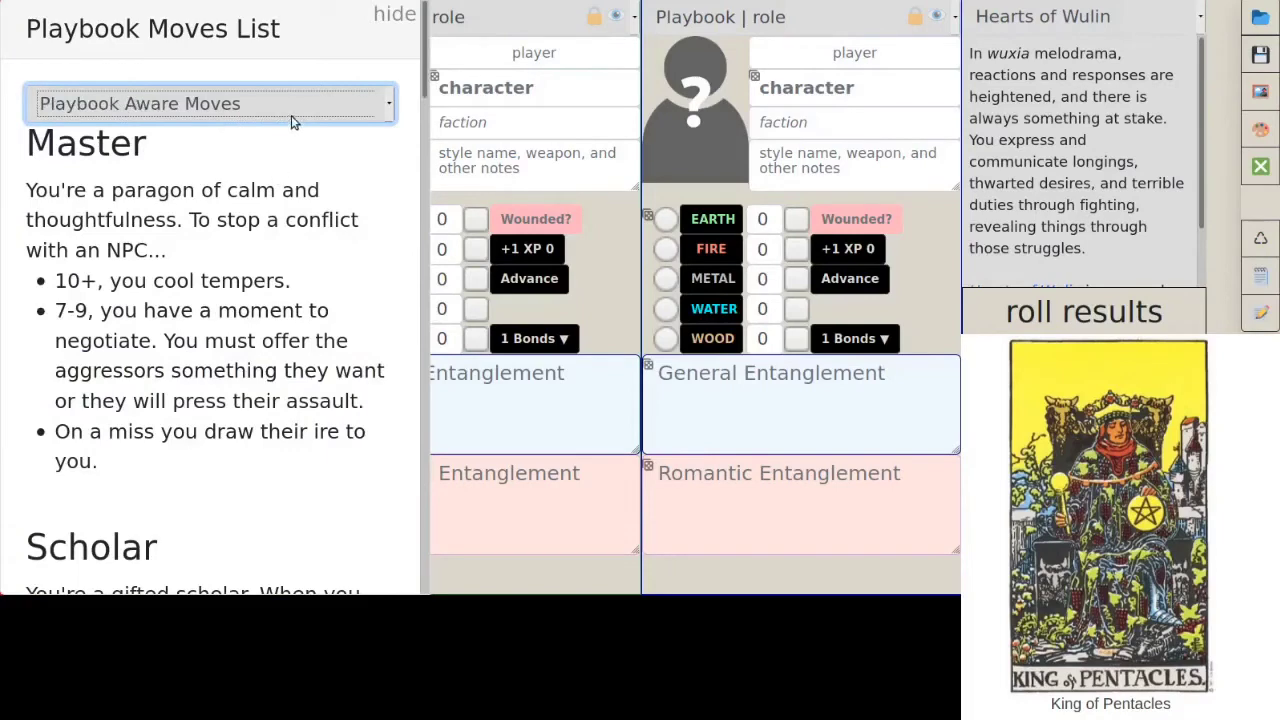
- Hide the moves list and set the second and third sheets to scholar and traveling sifu
left_click(394, 14)
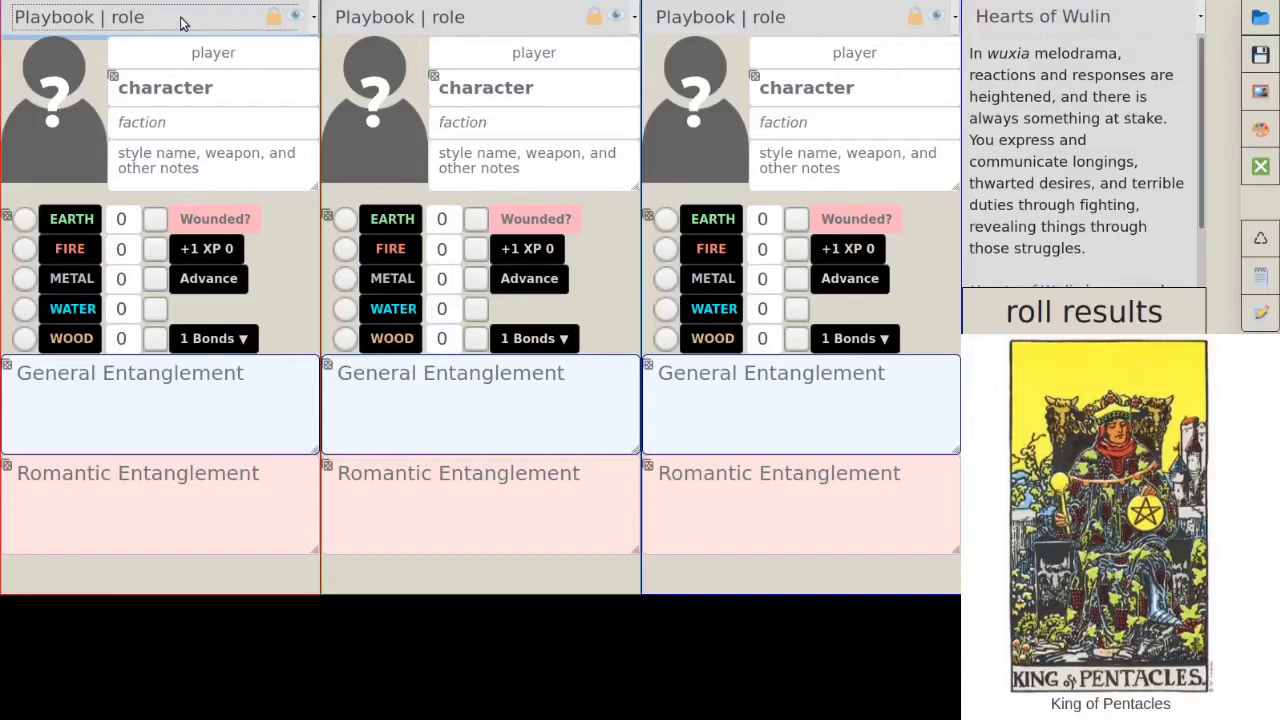
left_click(500, 22)
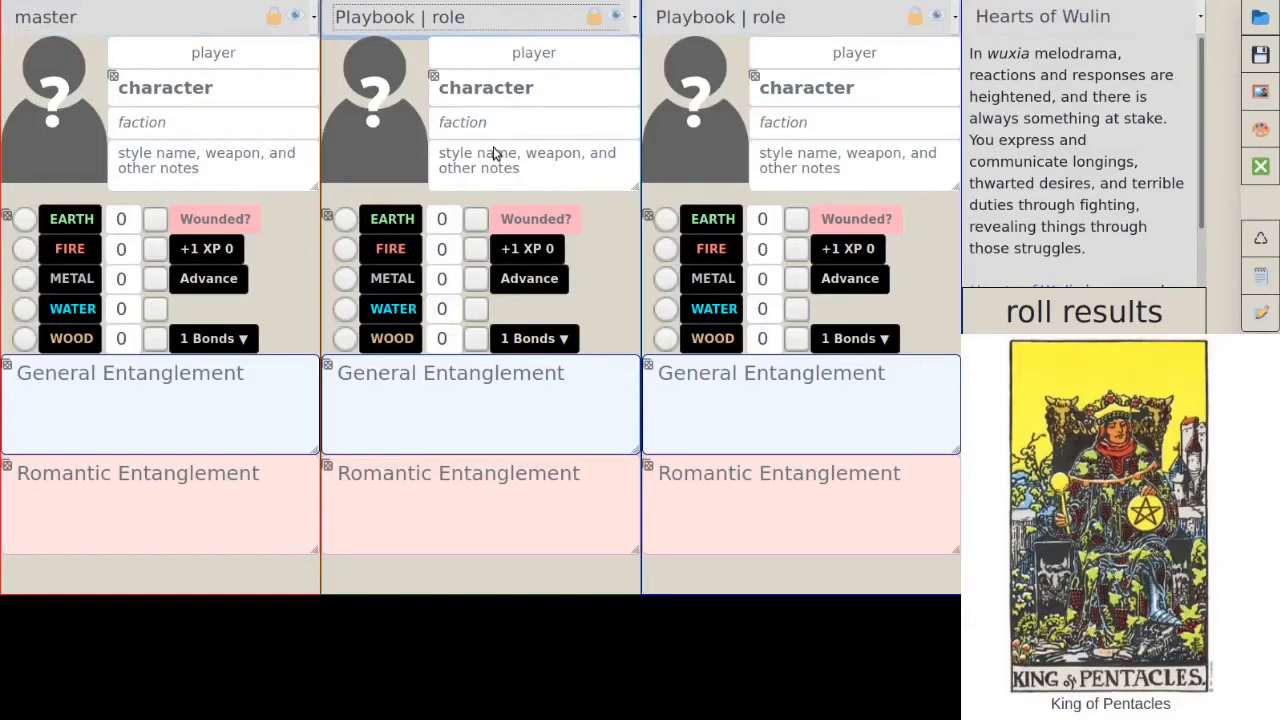
left_click(788, 21)
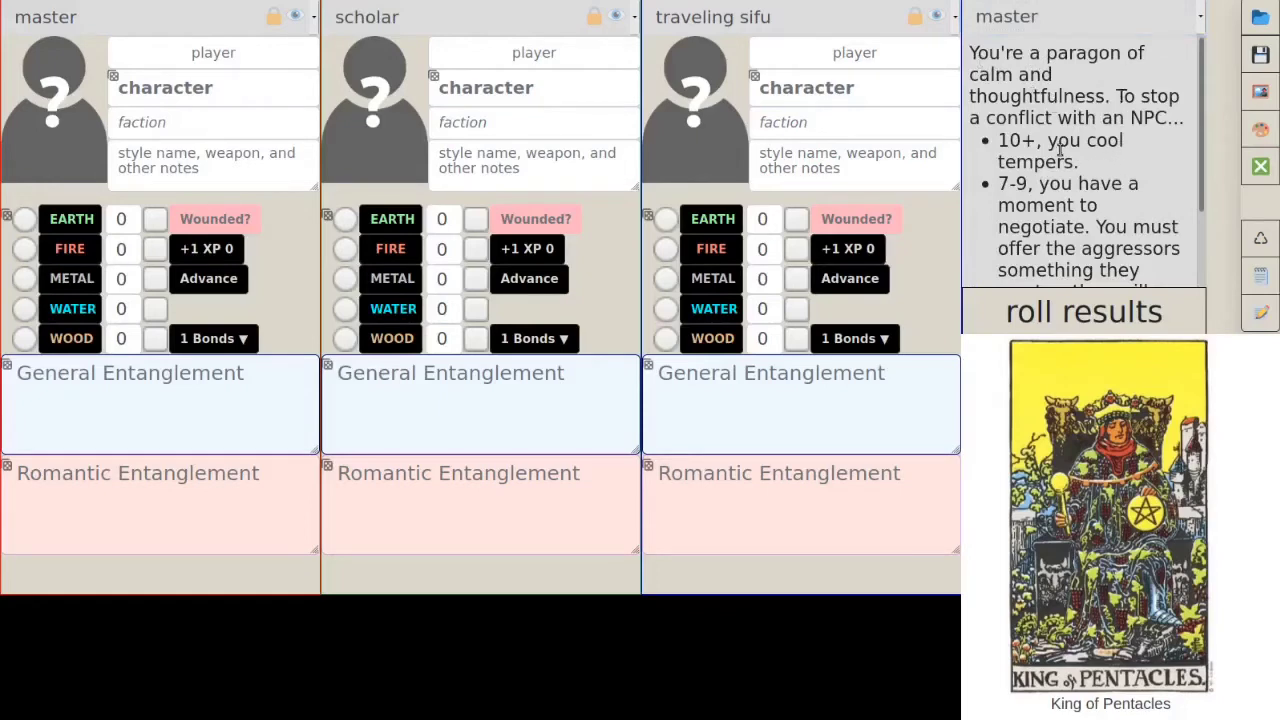
- Read through the master's move text, then switch the reference panel to the traveling sifu
scroll(1060, 150, "down", 2)
scroll(1096, 205, "up", 2)
scroll(1150, 236, "down", 2)
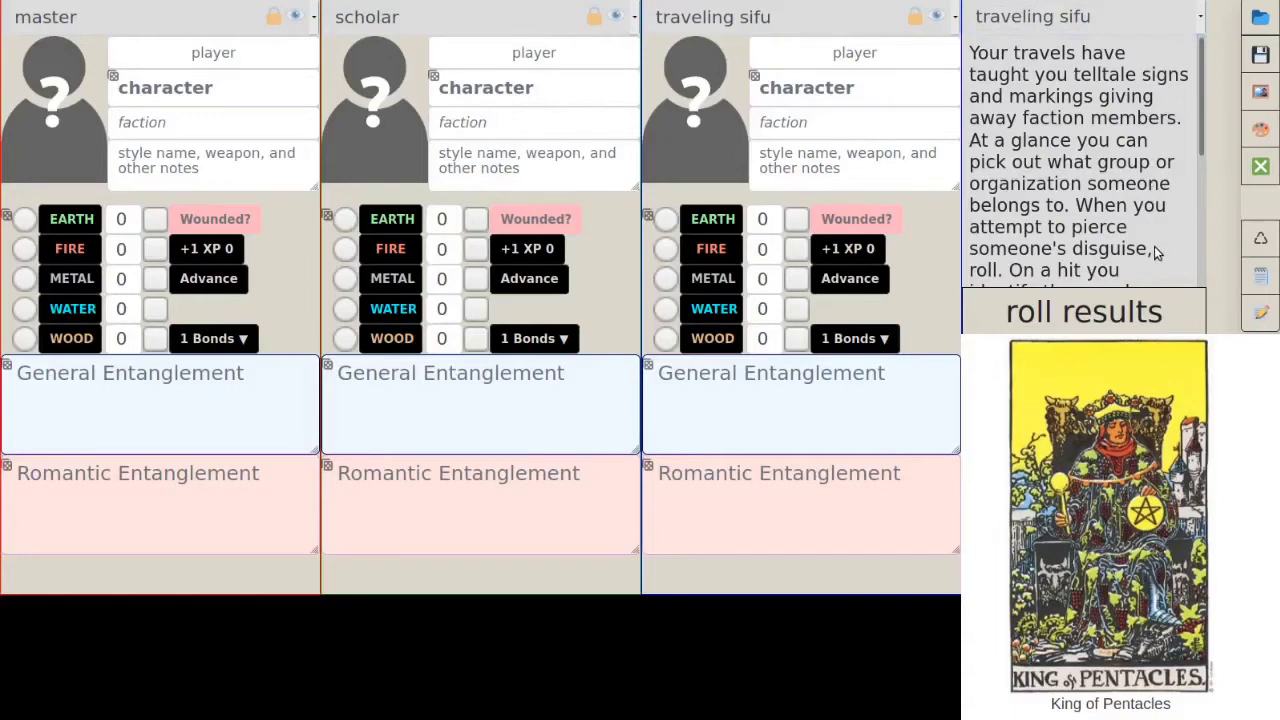
- Read through the traveling sifu's move text, then switch the reference panel back to master
scroll(1157, 253, "down", 1)
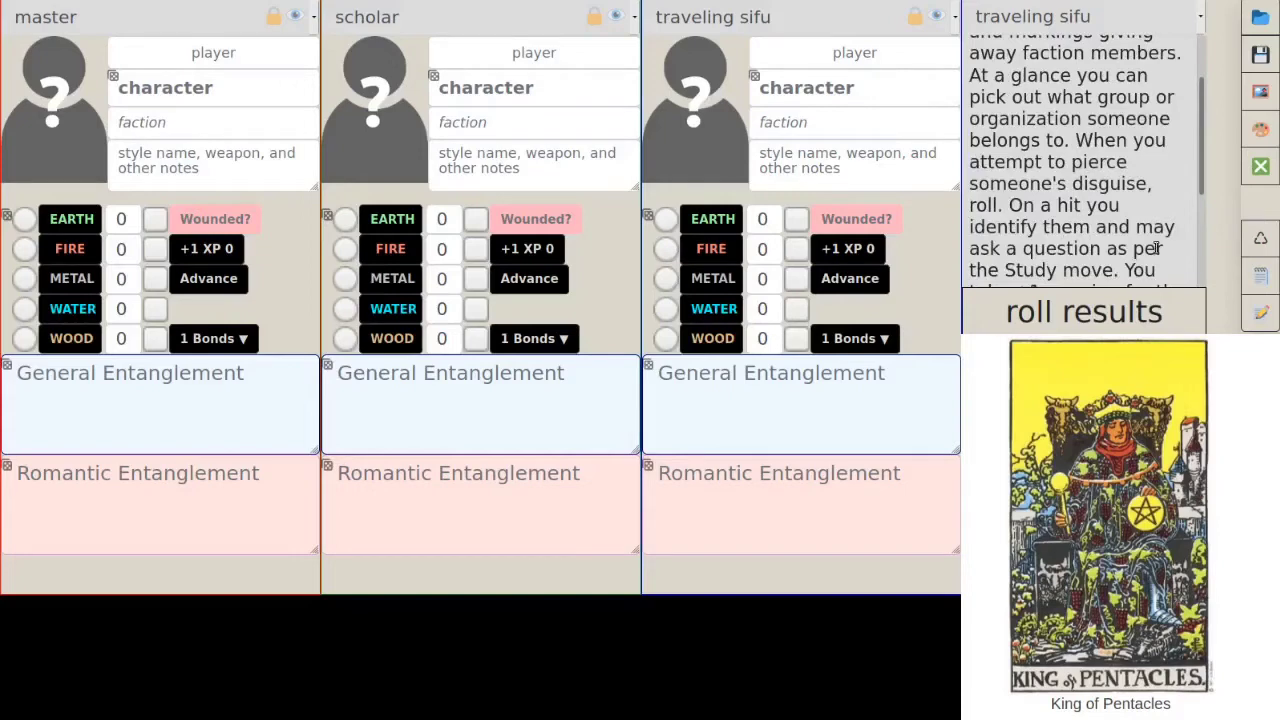
scroll(1157, 250, "down", 2)
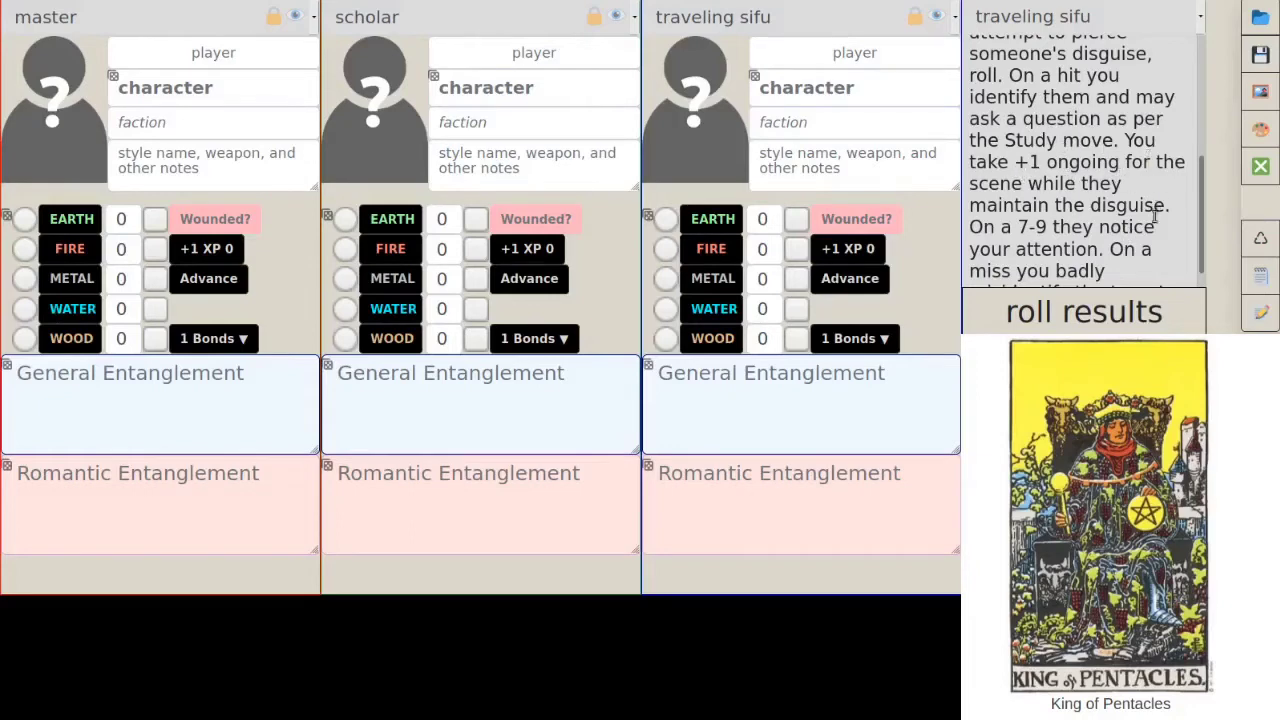
scroll(1148, 250, "down", 1)
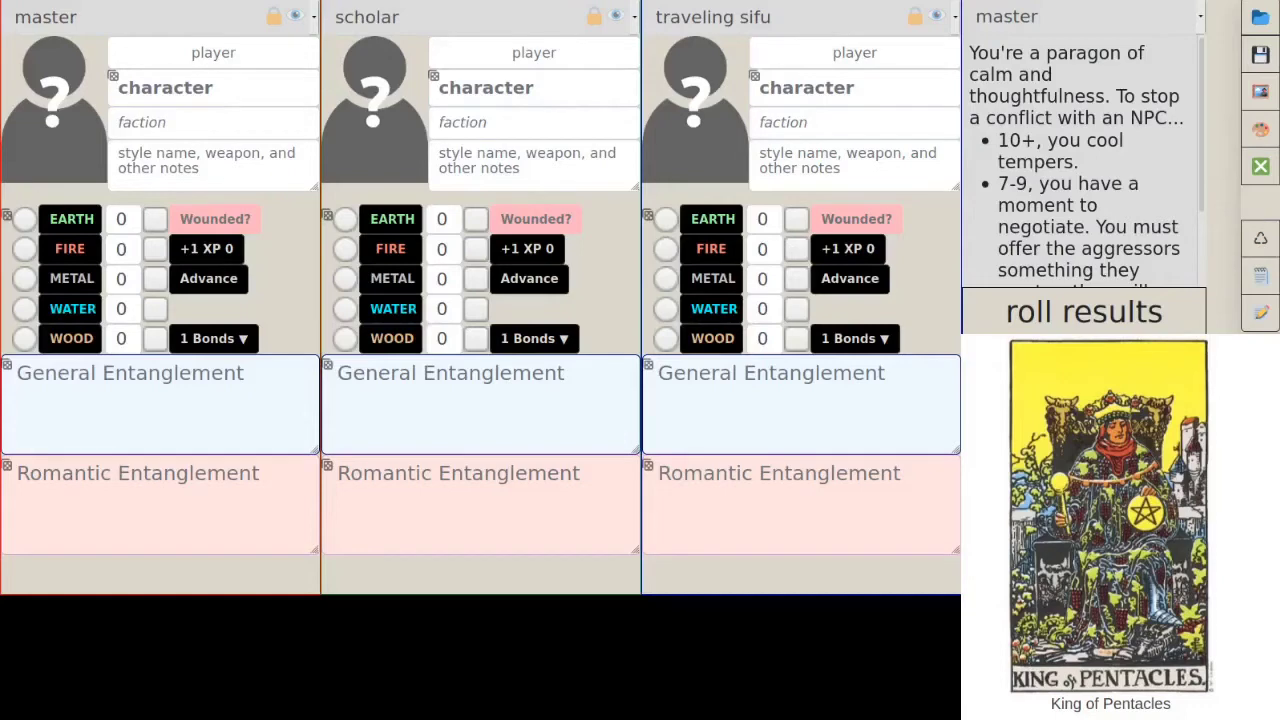
- Enter 'Star Light Shipping Co.' as the master sheet's faction
left_click(184, 122)
type("Star Light")
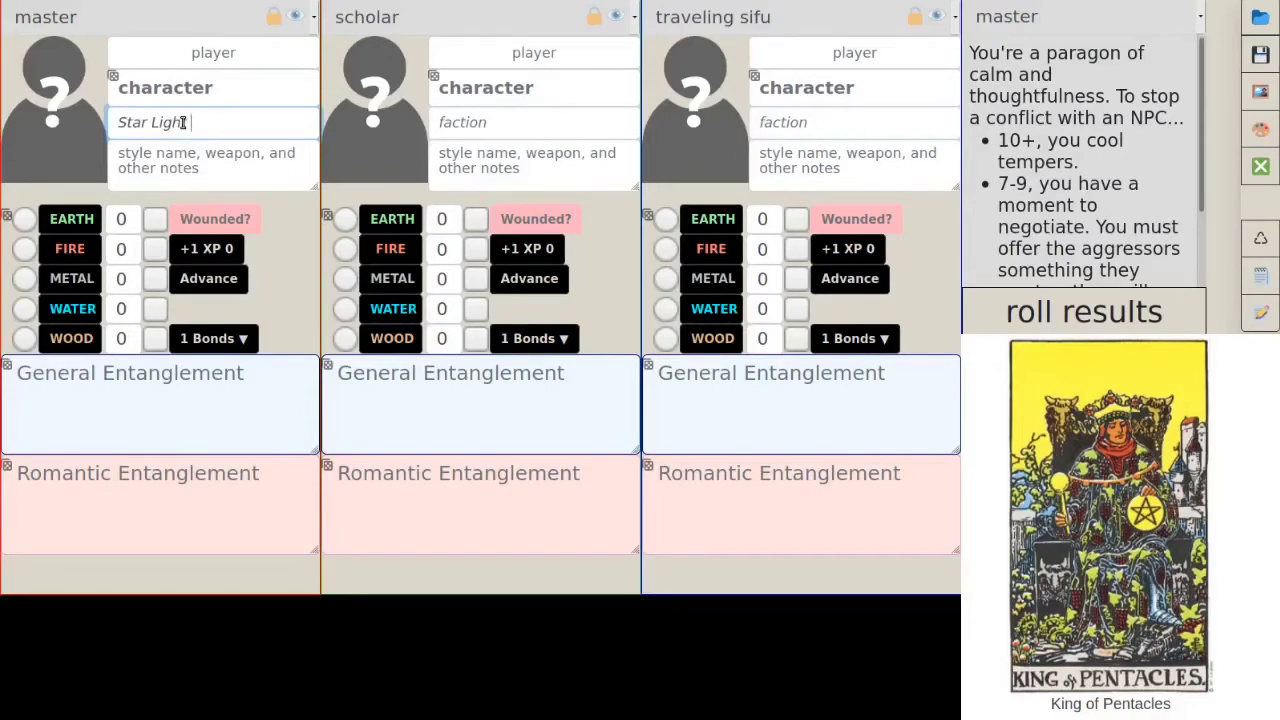
type(" Shipping Co.")
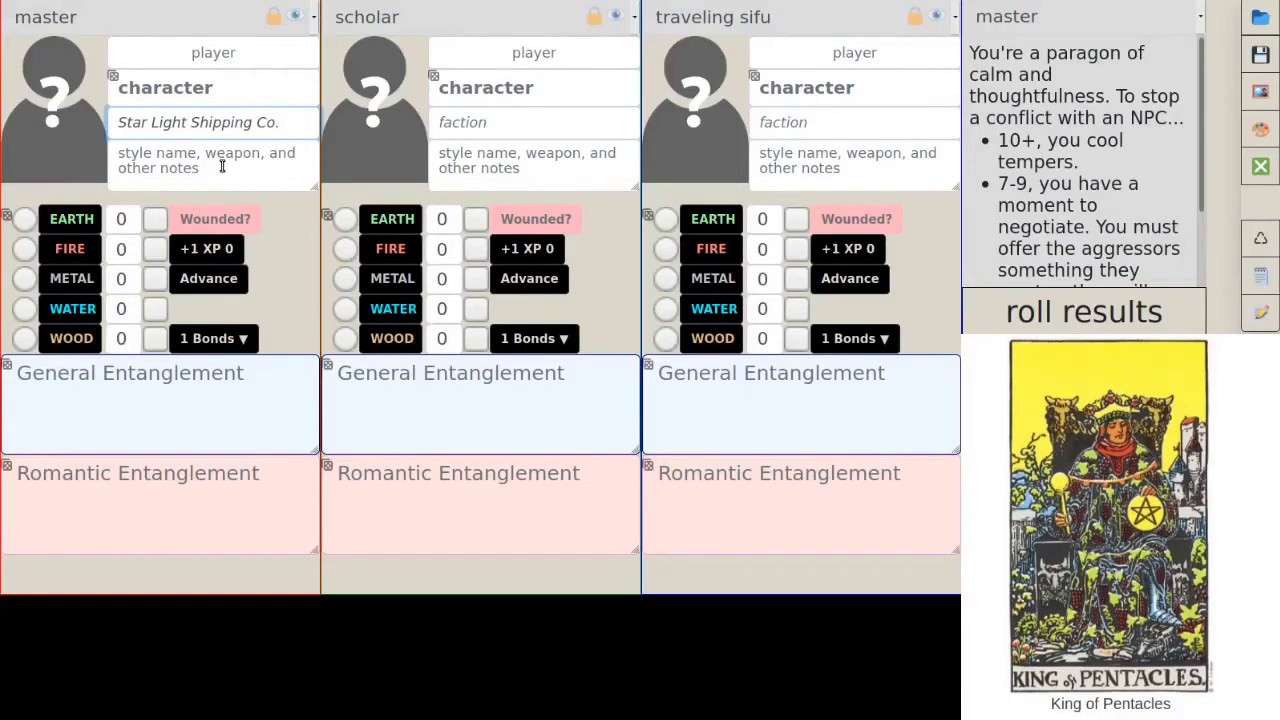
left_click(1155, 26)
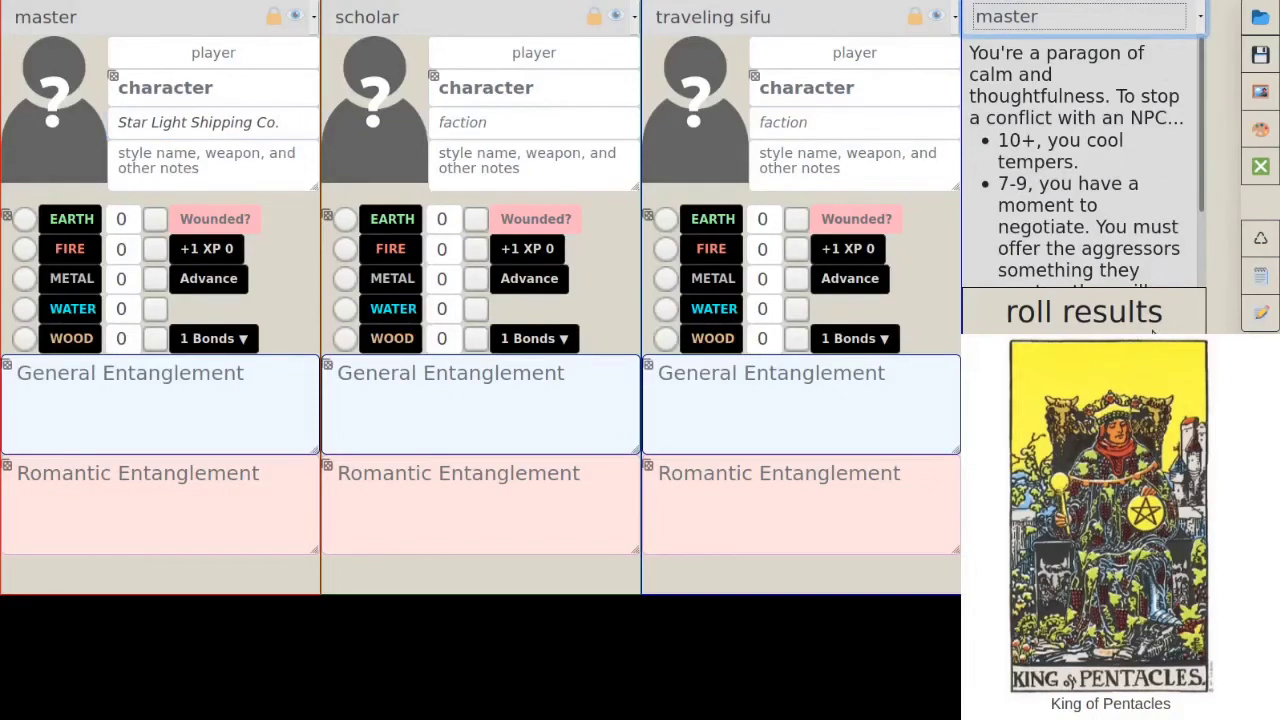
- Switch the reference panel to element descriptors and scroll through the Earth to Wood rows
key("Down")
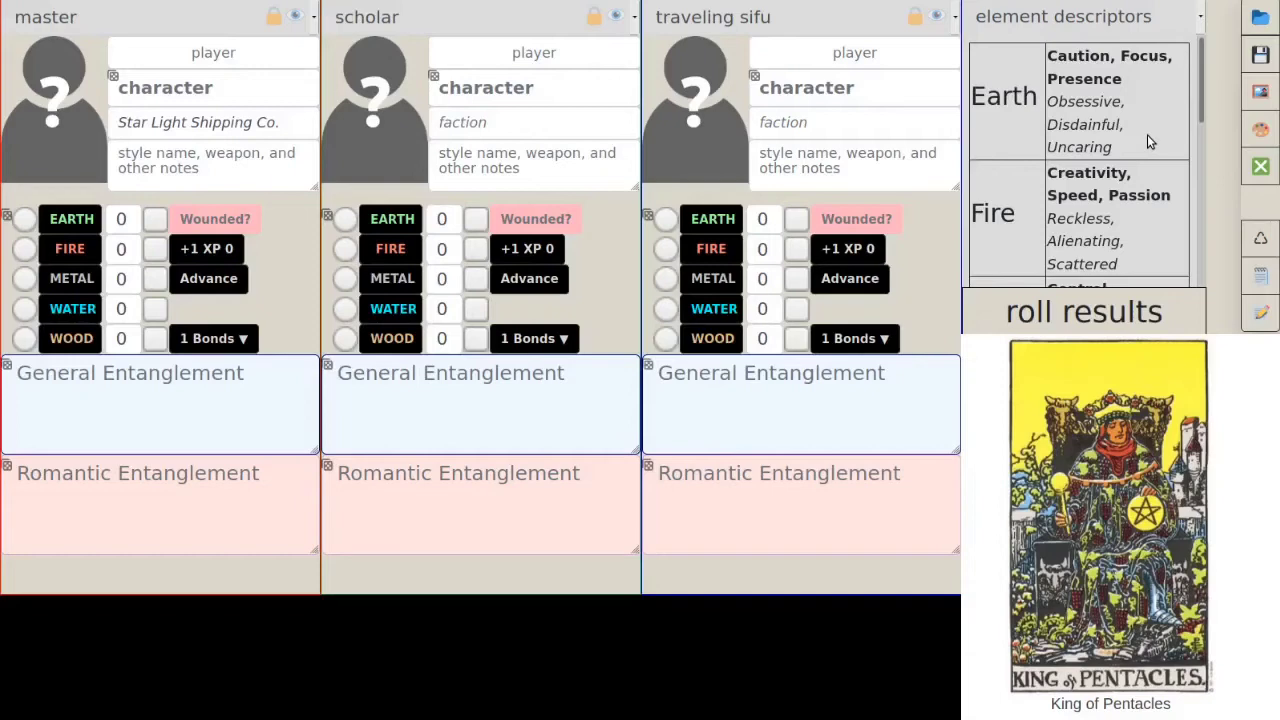
scroll(1110, 145, "down", 3)
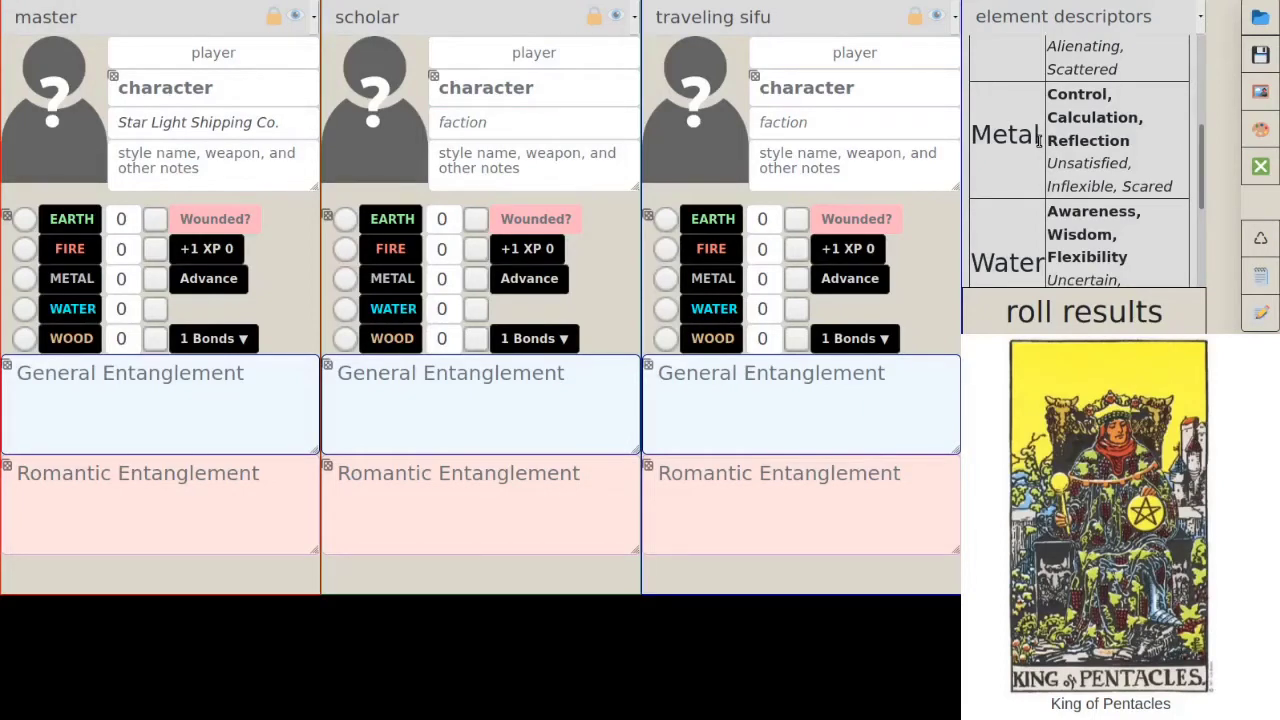
scroll(1040, 140, "down", 1)
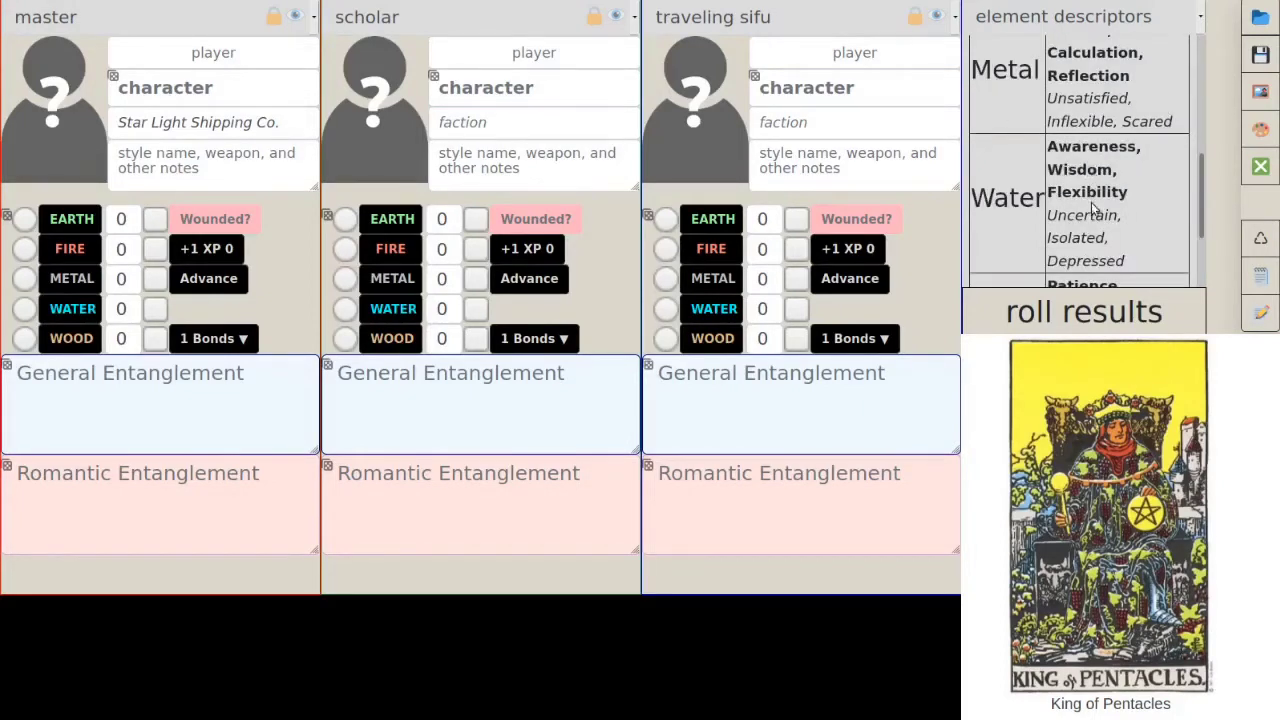
scroll(1095, 207, "down", 1)
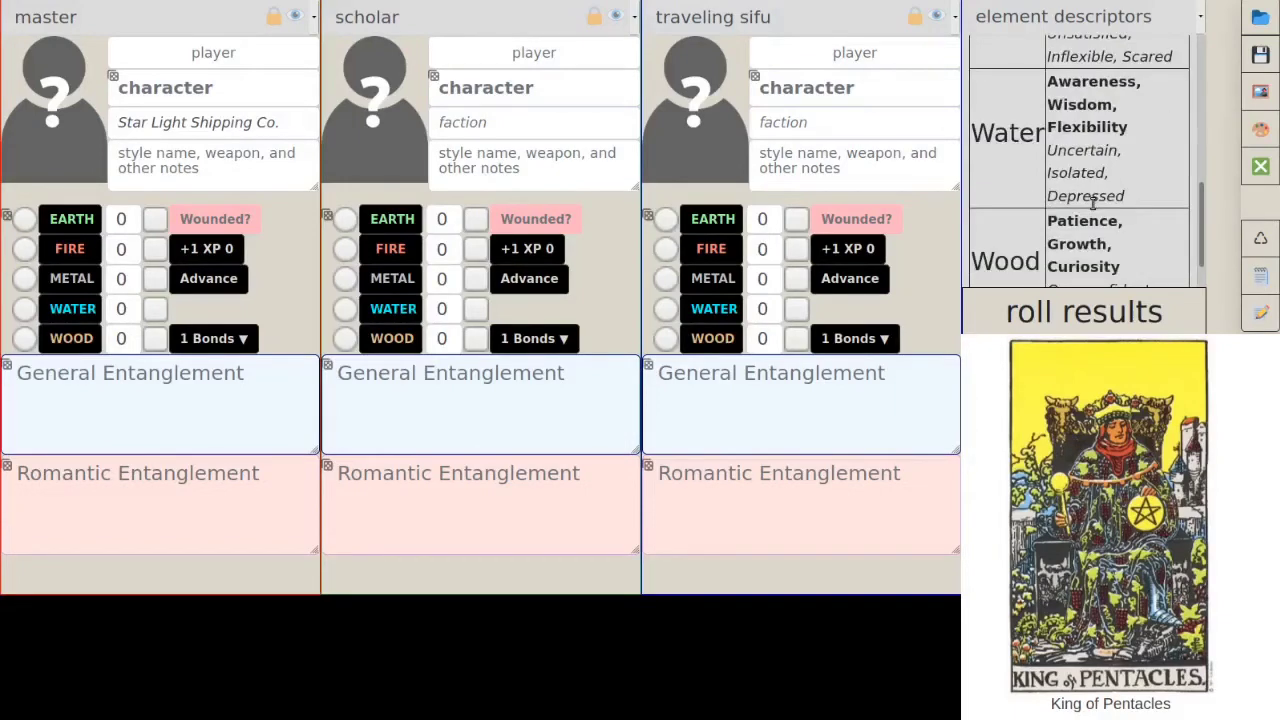
scroll(1093, 203, "down", 1)
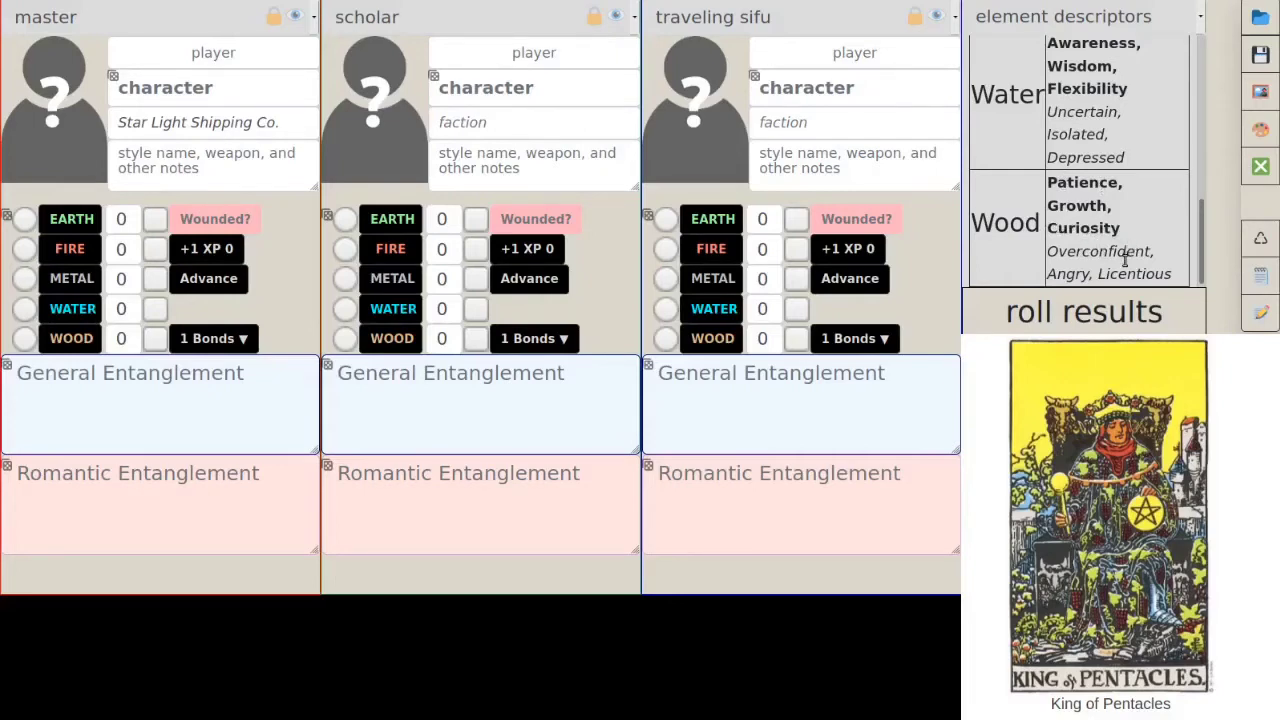
scroll(1125, 258, "up", 5)
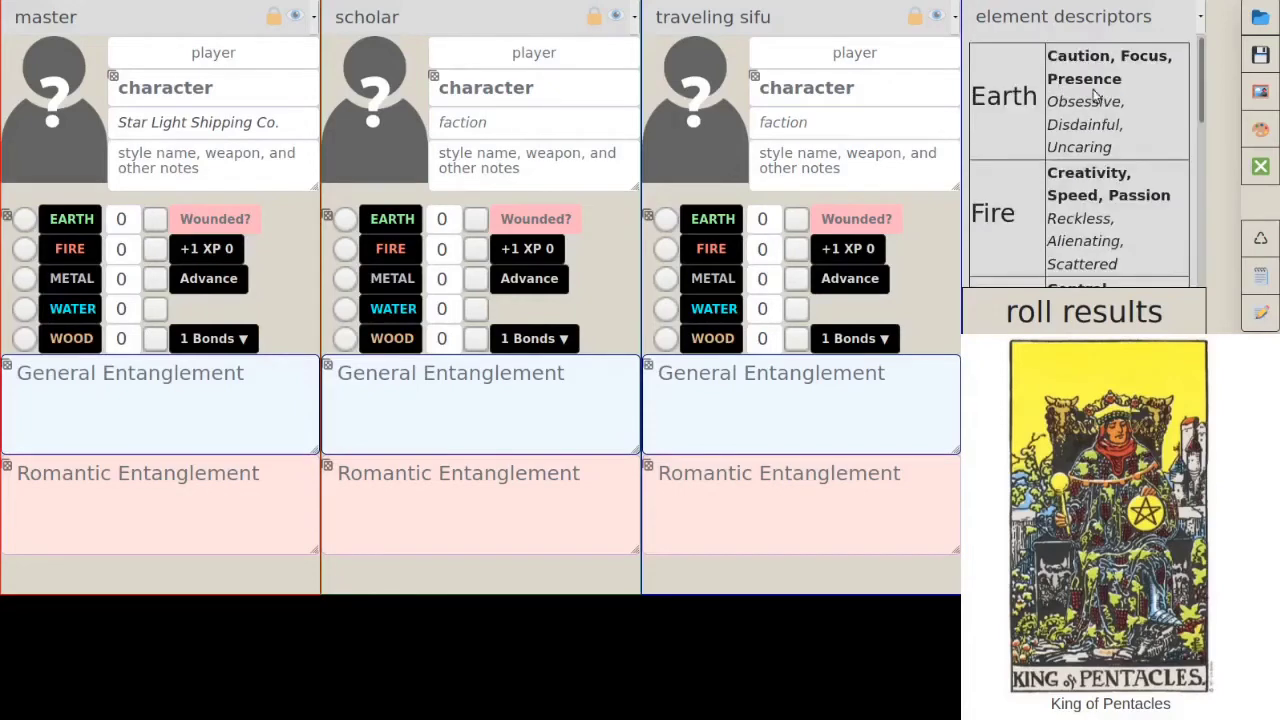
- Randomize and reroll the master's element ratings
left_click(8, 215)
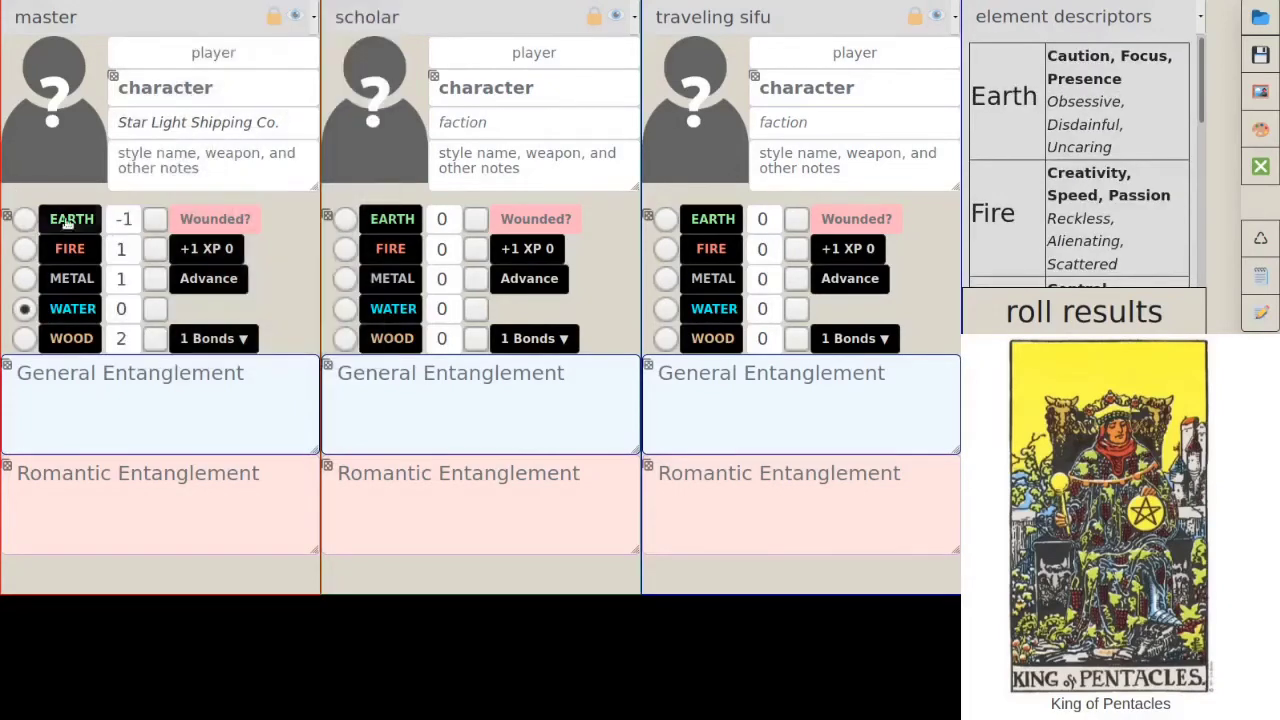
left_click(8, 218)
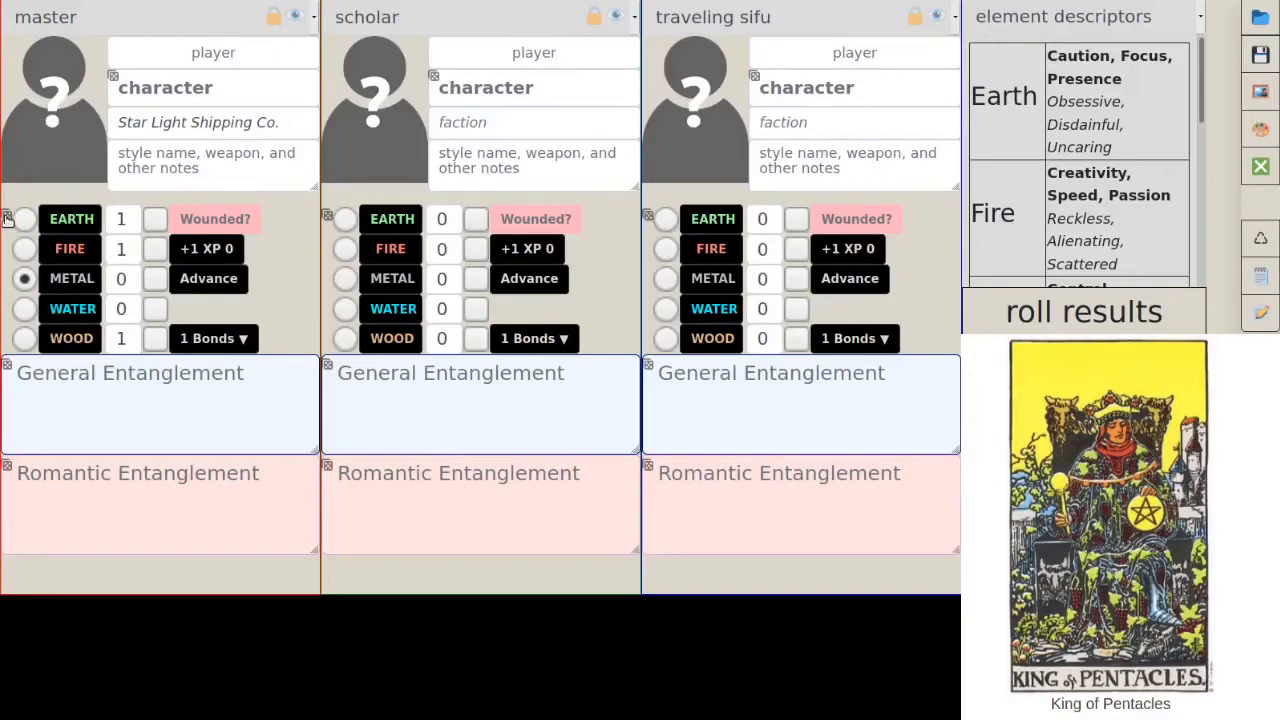
scroll(1107, 110, "down", 3)
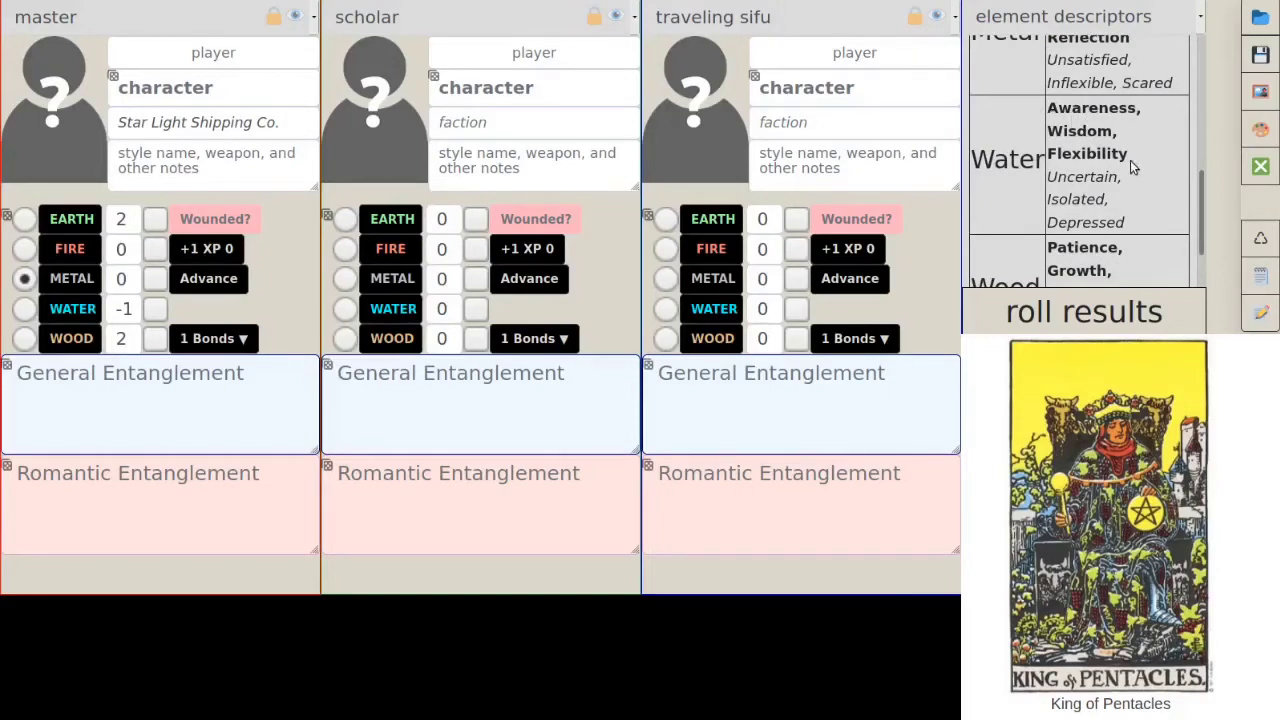
scroll(1130, 165, "up", 5)
scroll(1128, 175, "down", 2)
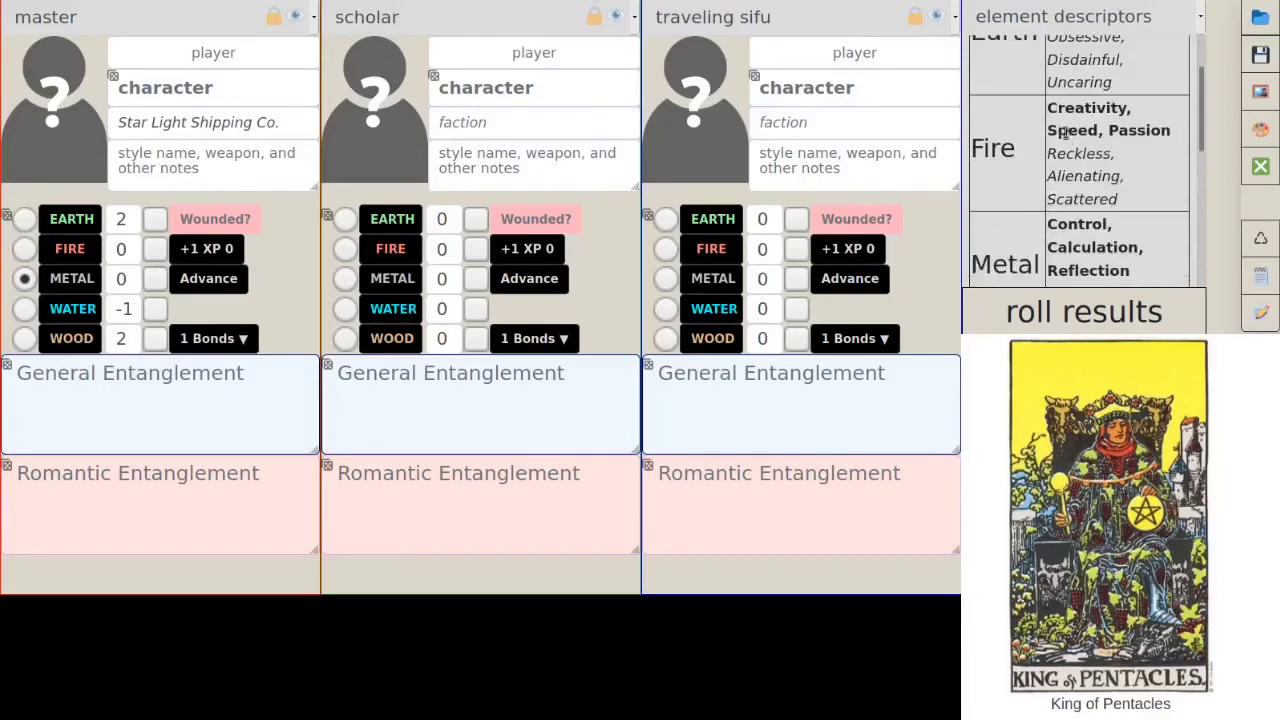
- Set the master's Fire rating to -1 and change Water from -1 to 0
double_click(118, 250)
type("-1")
double_click(124, 310)
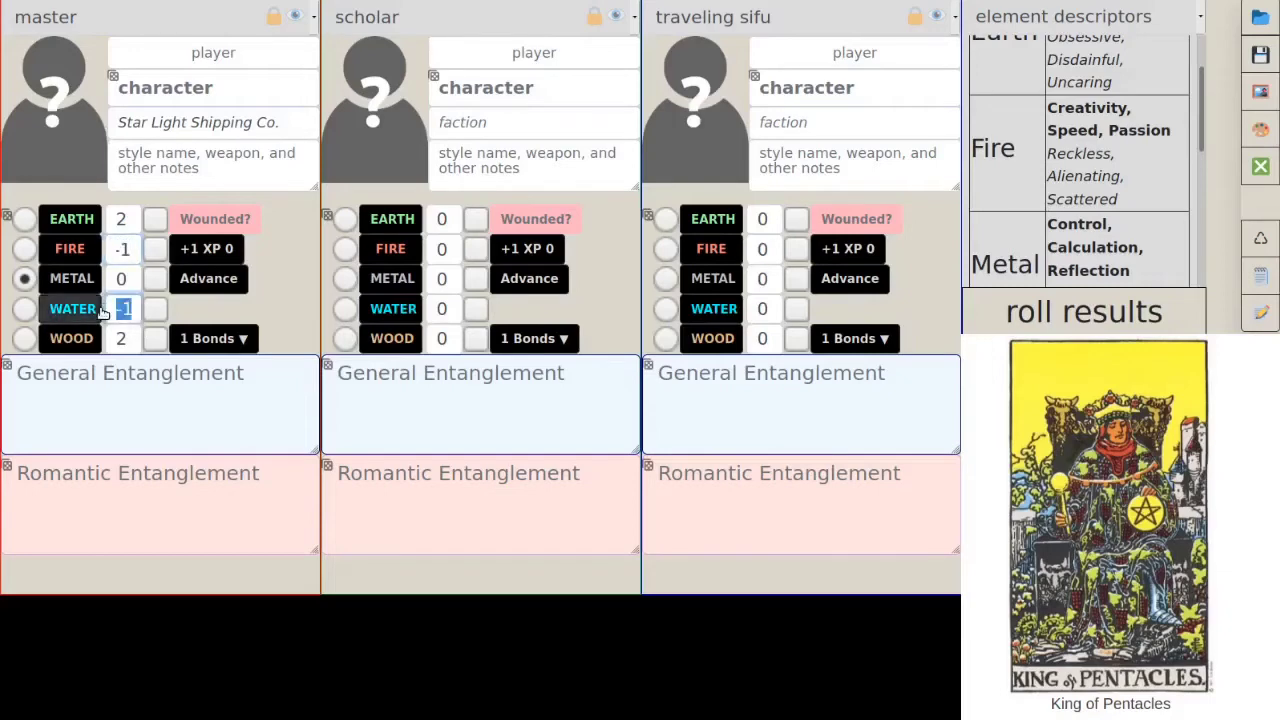
type("0")
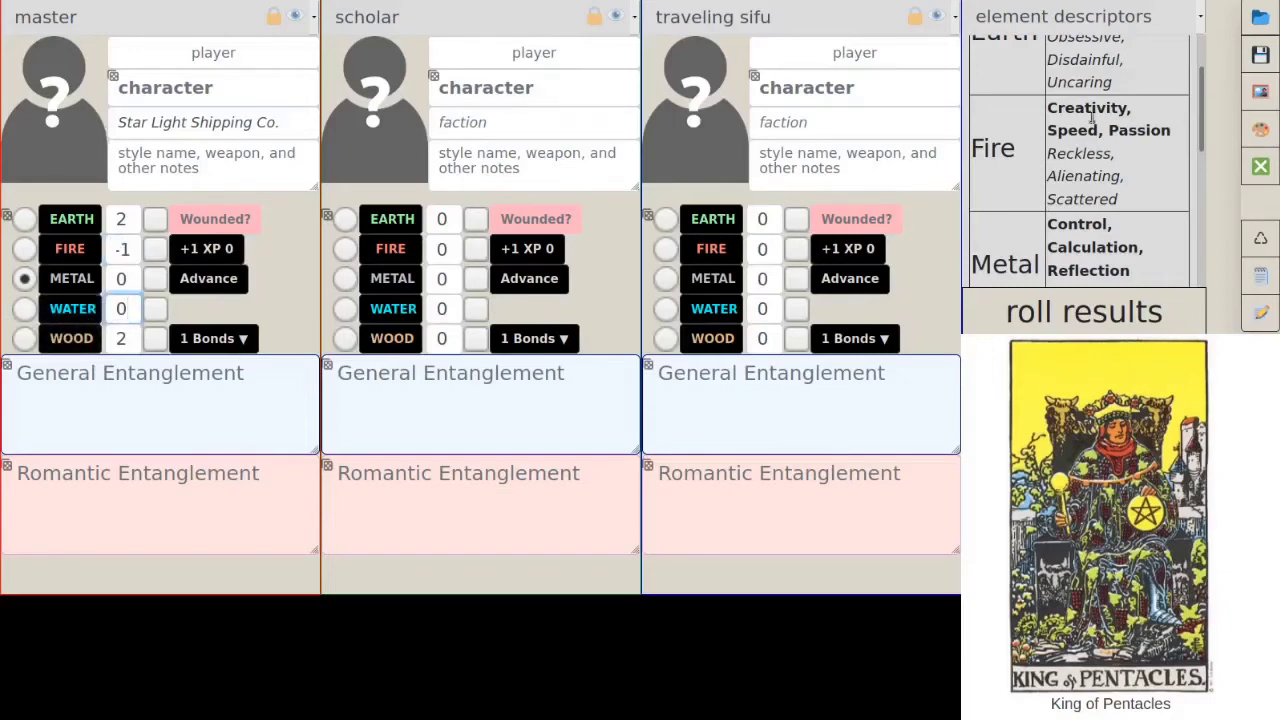
scroll(1128, 234, "down", 3)
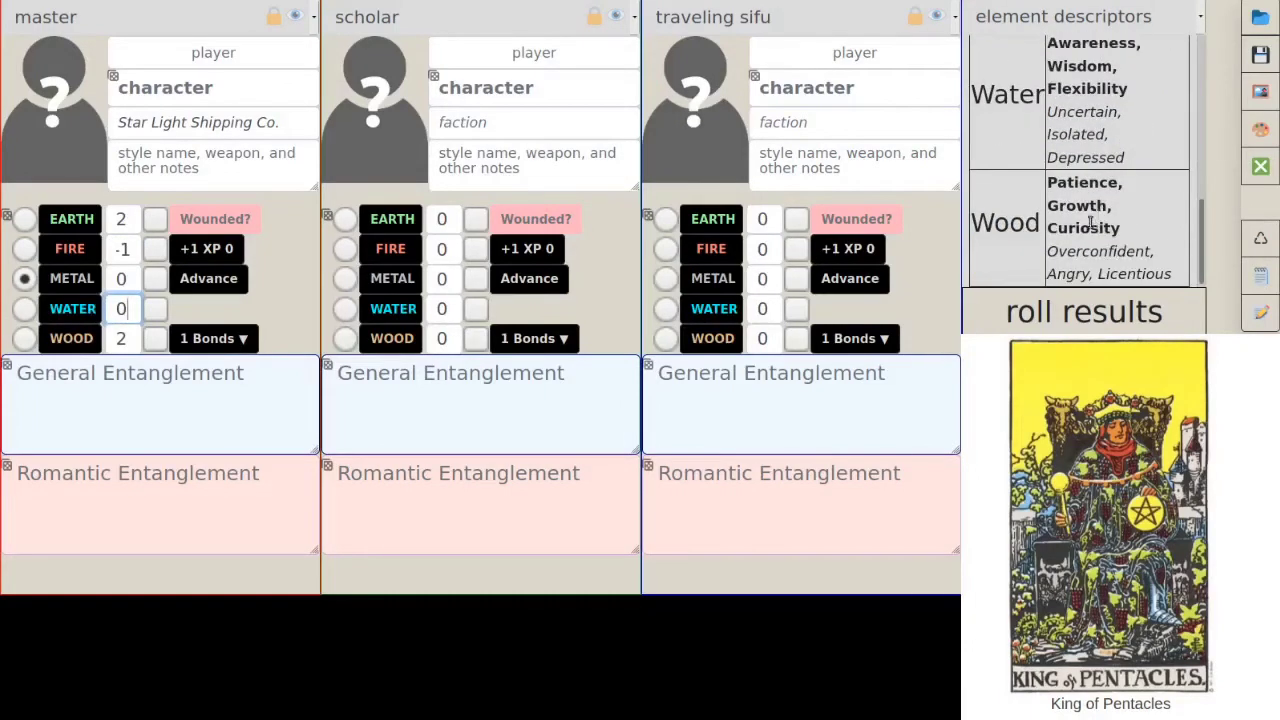
left_click(228, 168)
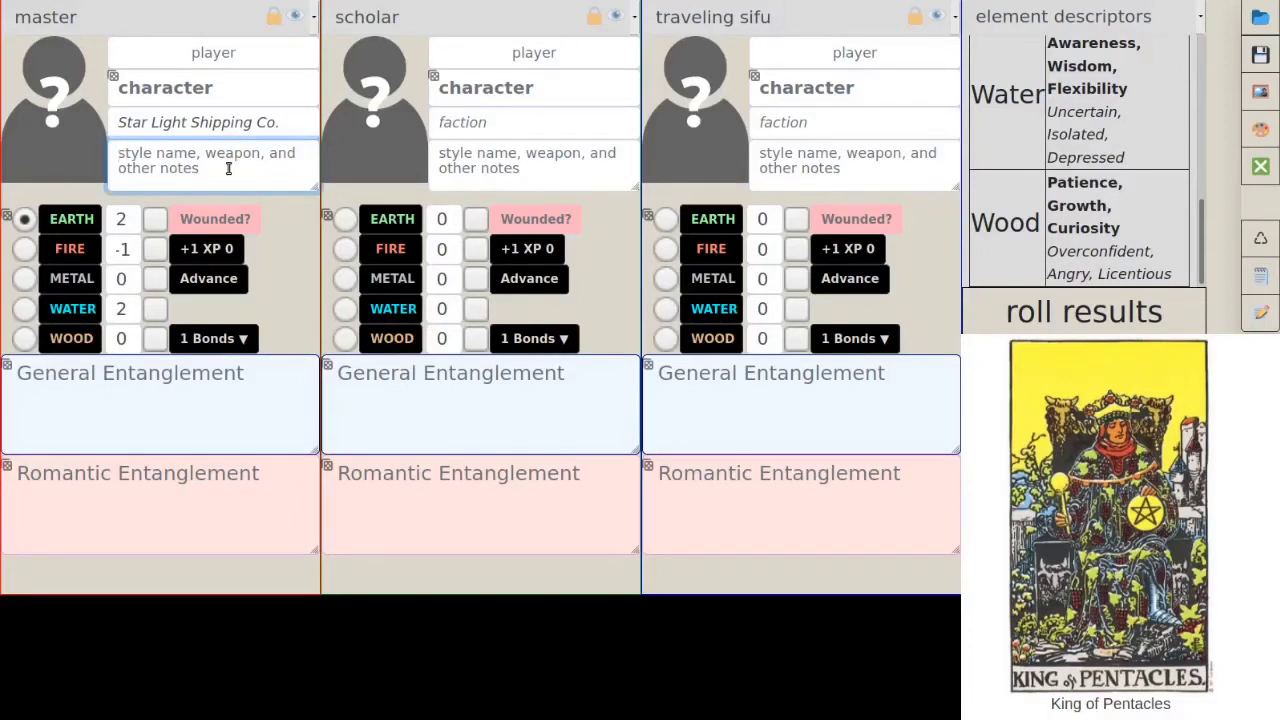
- Paste 'steel abacus, pressure point techniques, young master' into the master's notes
type("steel abacus")
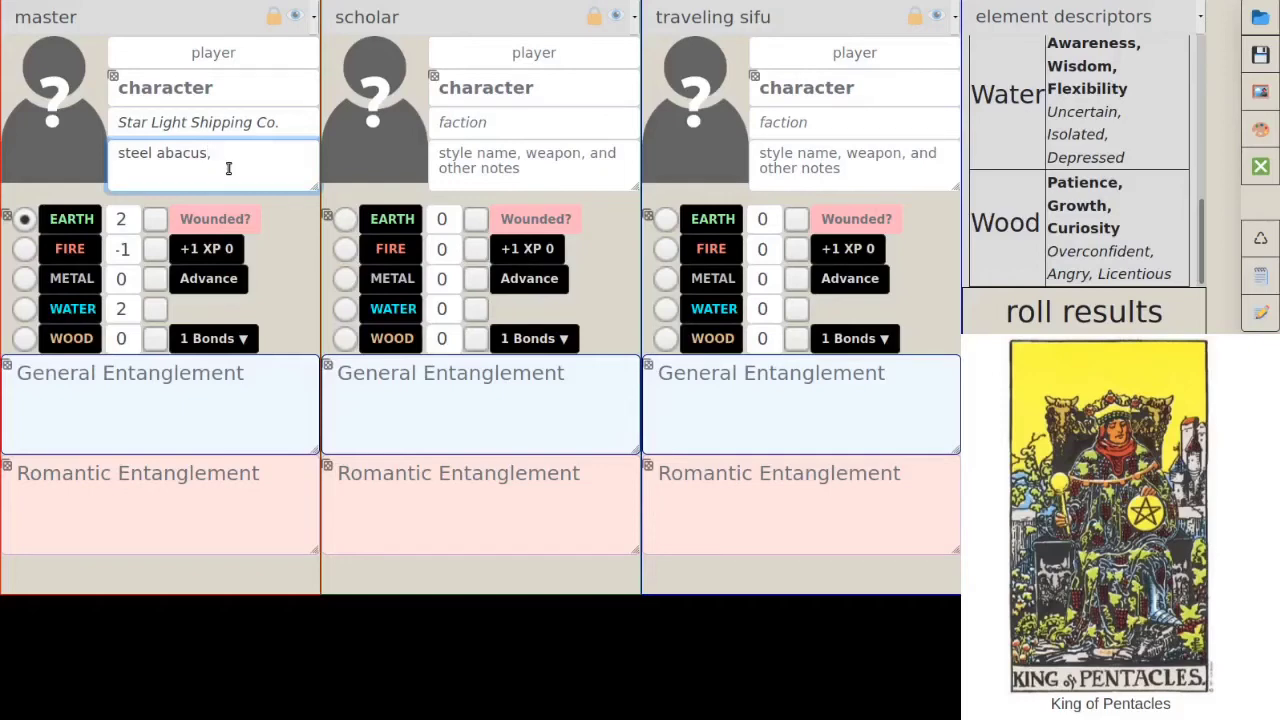
type("pressure point techniques, young master")
- Enter a name for the master, then reroll the random name until it reads 'MuRong, Yun'
left_click(115, 78)
type("OuYang, ShaoLang")
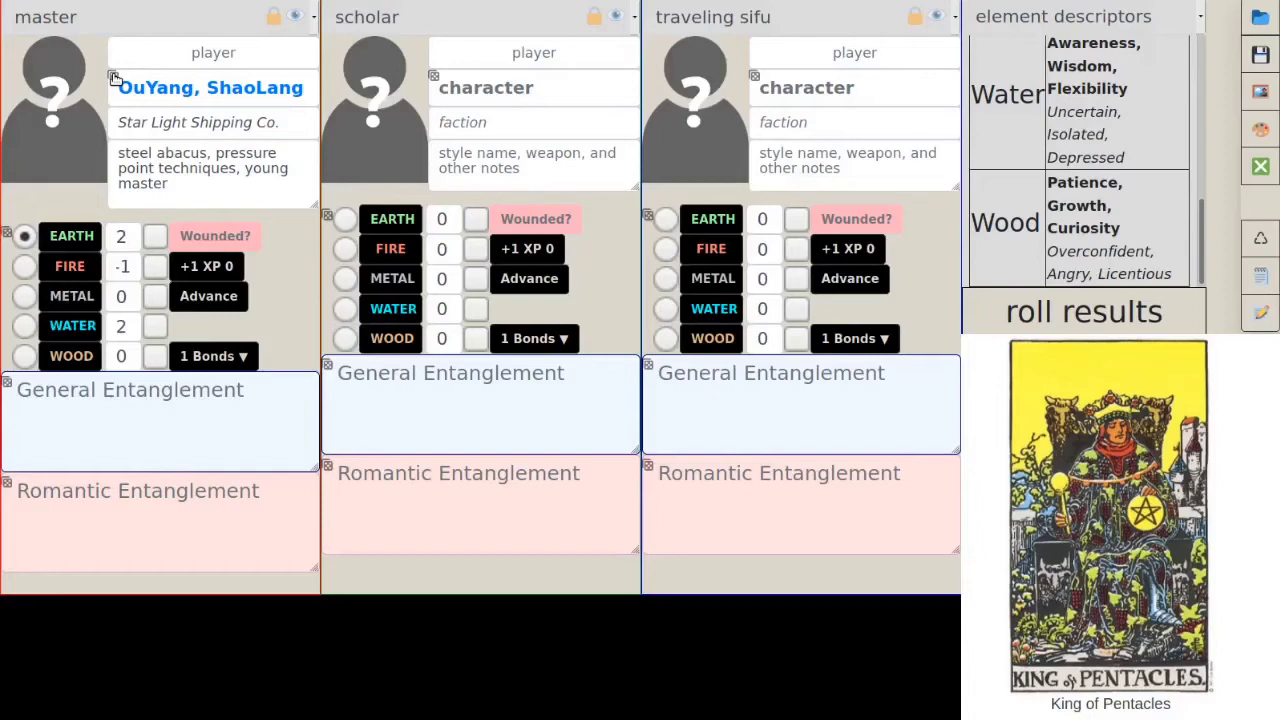
left_click(115, 79)
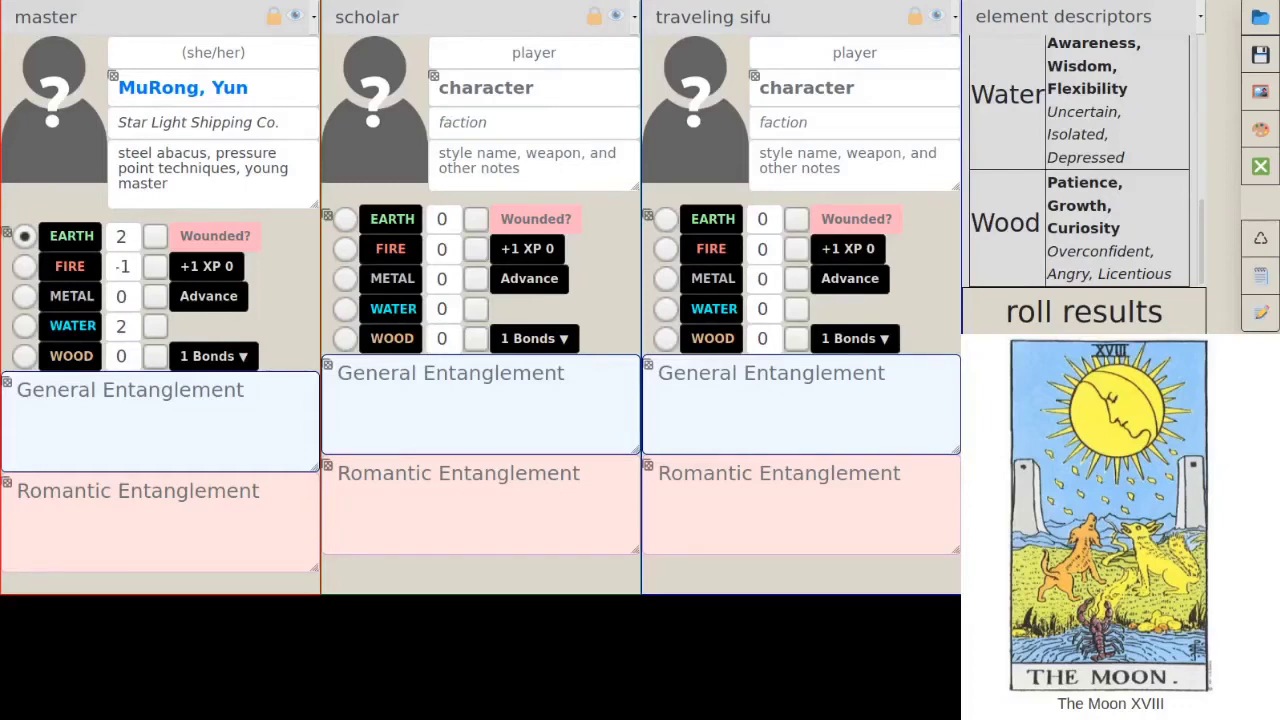
- Enter 'River Fox Gang' as the scholar's faction
left_click(468, 125)
type("River Fox")
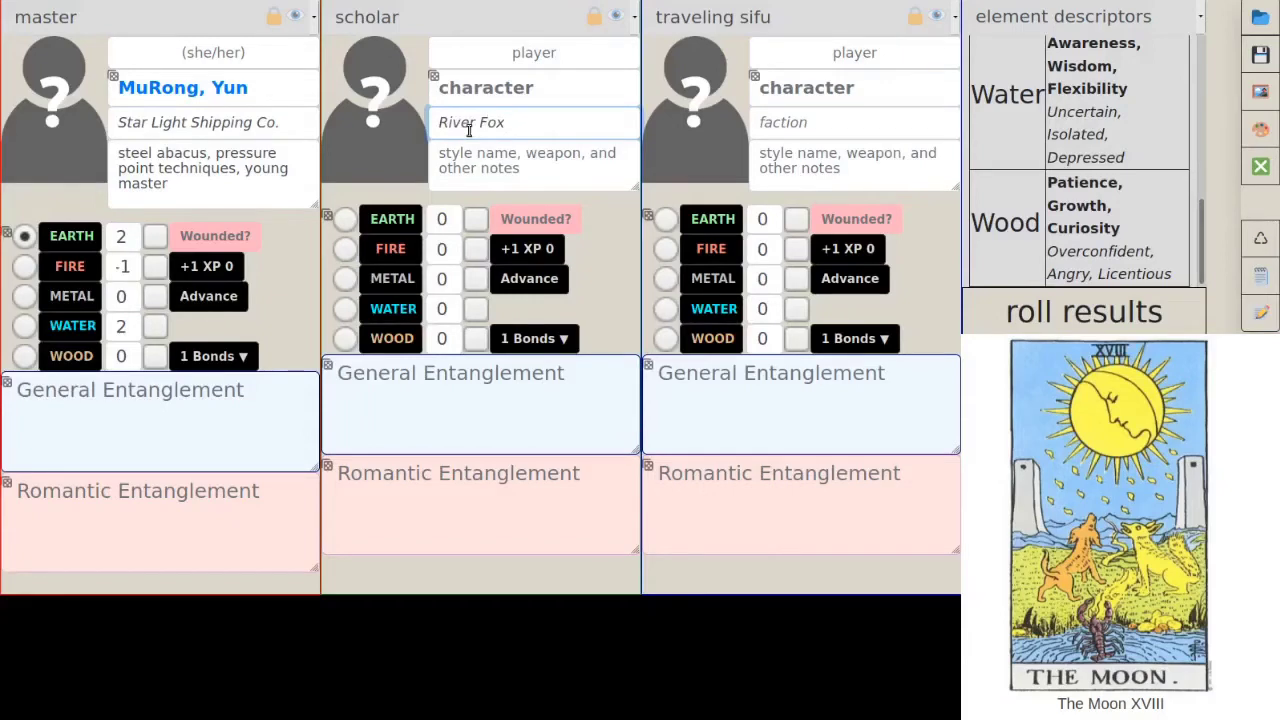
type("Gang")
- Fill the scholar's notes with '(throwing) divination tokens; astrologist/diviner'
left_click(595, 173)
type("astrologist/diviner")
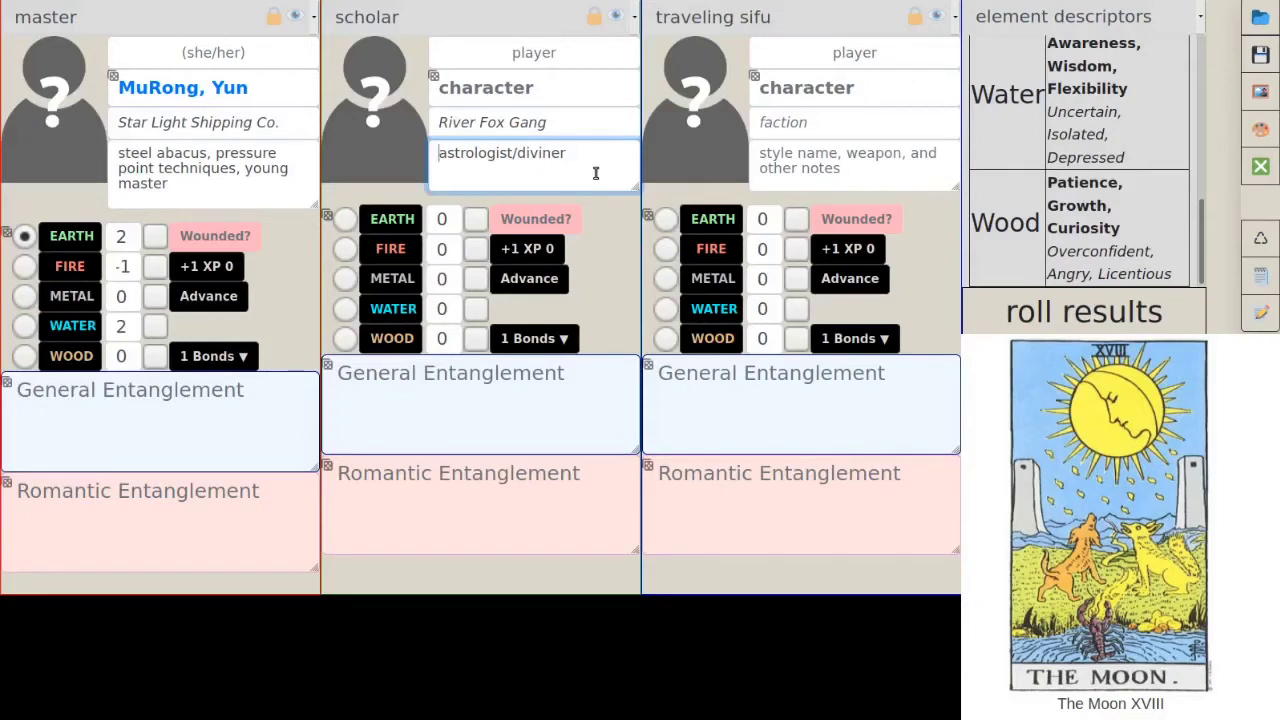
key("ctrl+v")
type("tokens")
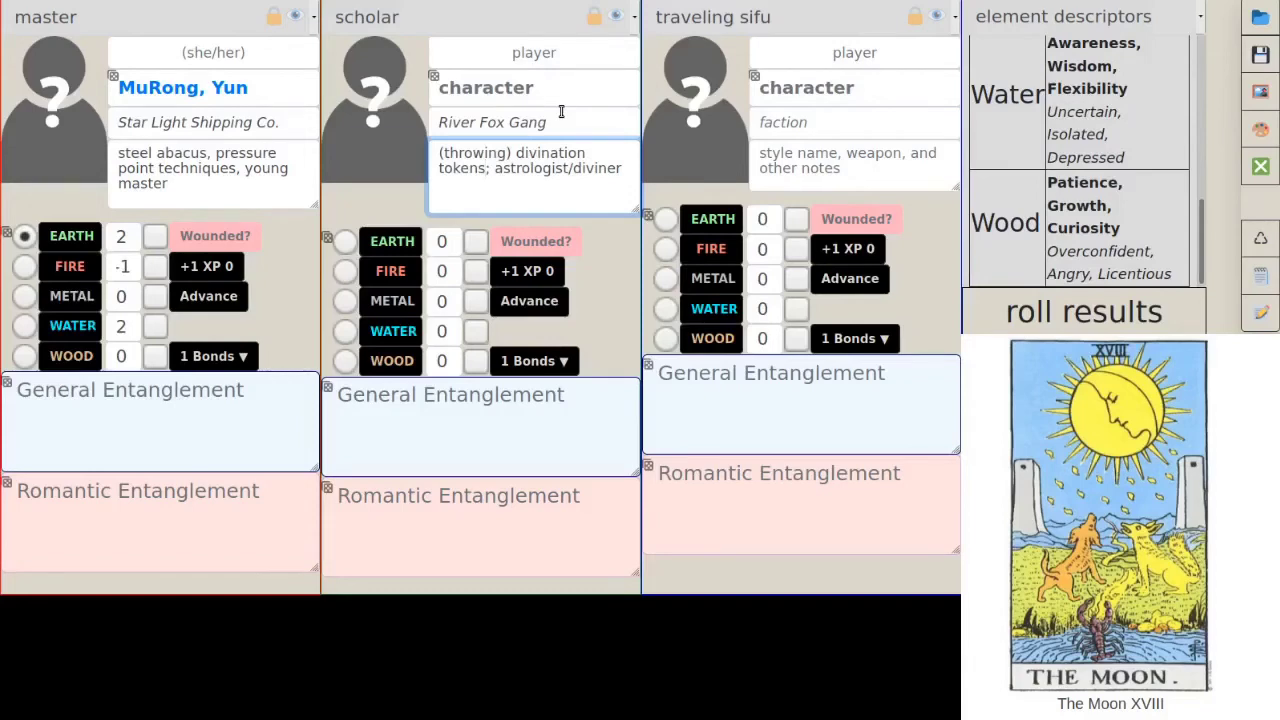
- Change the scholar's Metal to -1 and Water to 0, leaving Earth 1, Fire 1, Wood 2
scroll(1171, 200, "up", 5)
scroll(1171, 200, "down", 5)
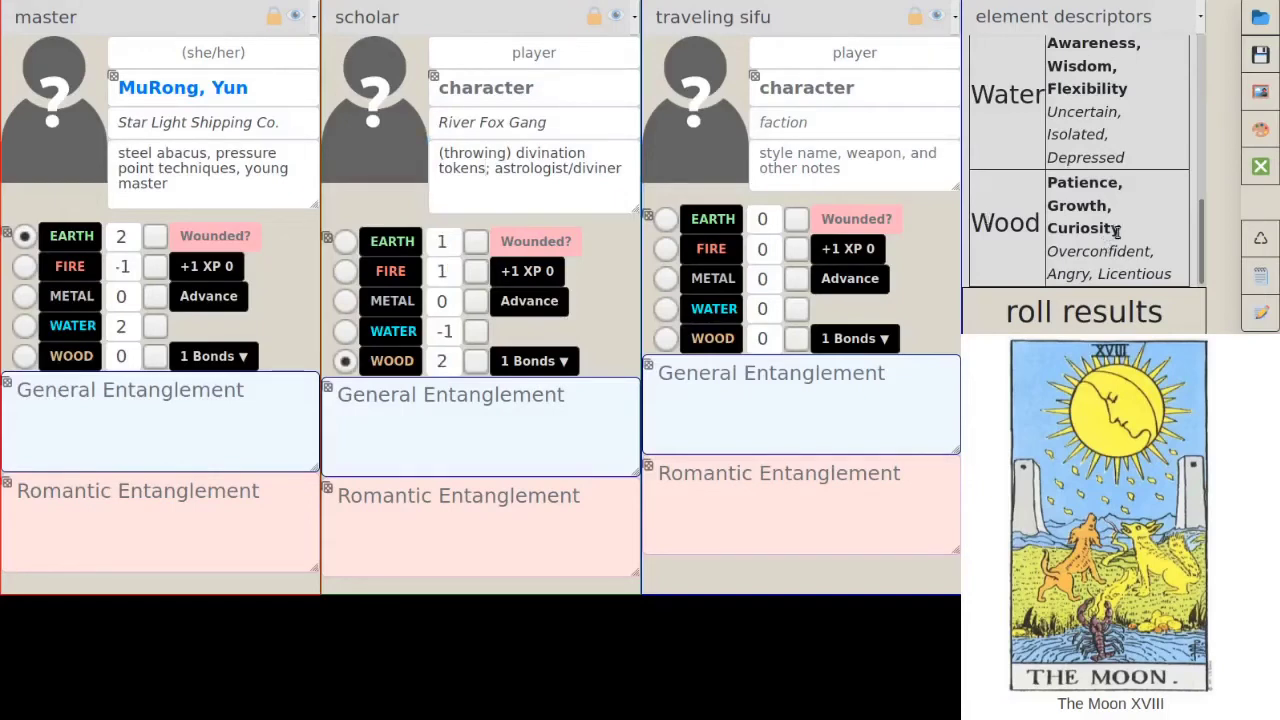
scroll(1117, 231, "up", 1)
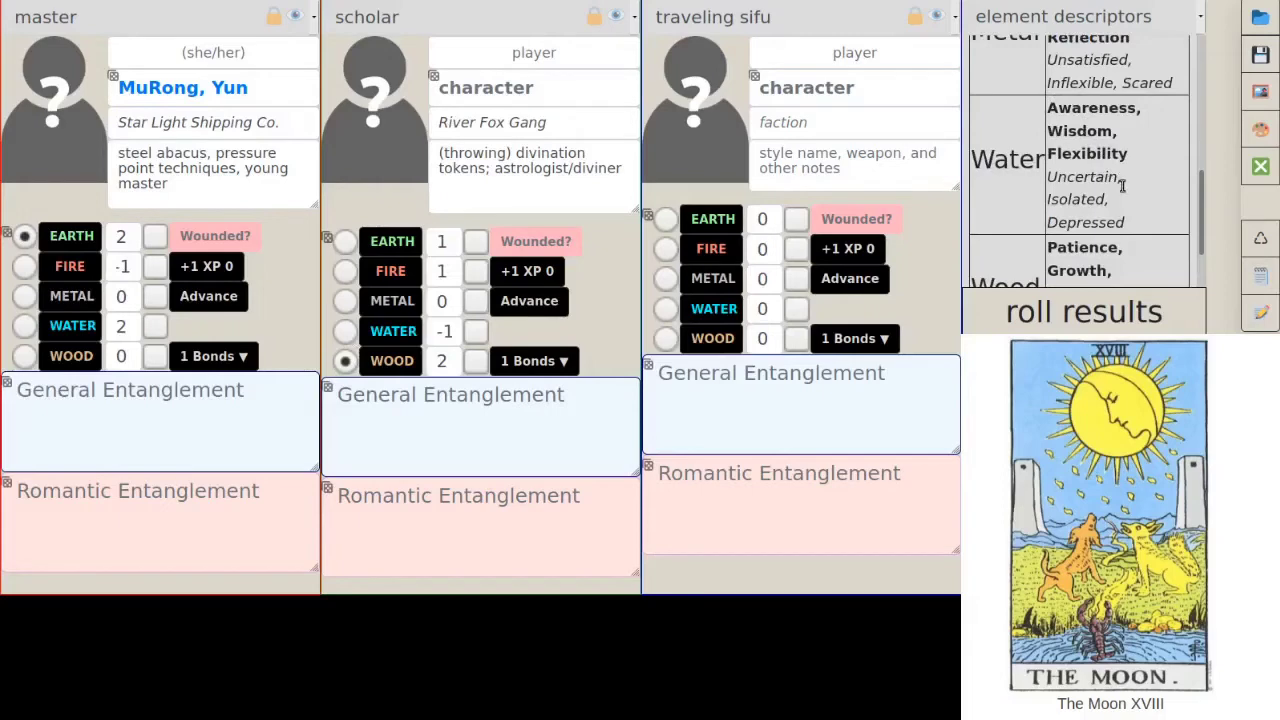
scroll(1175, 243, "up", 2)
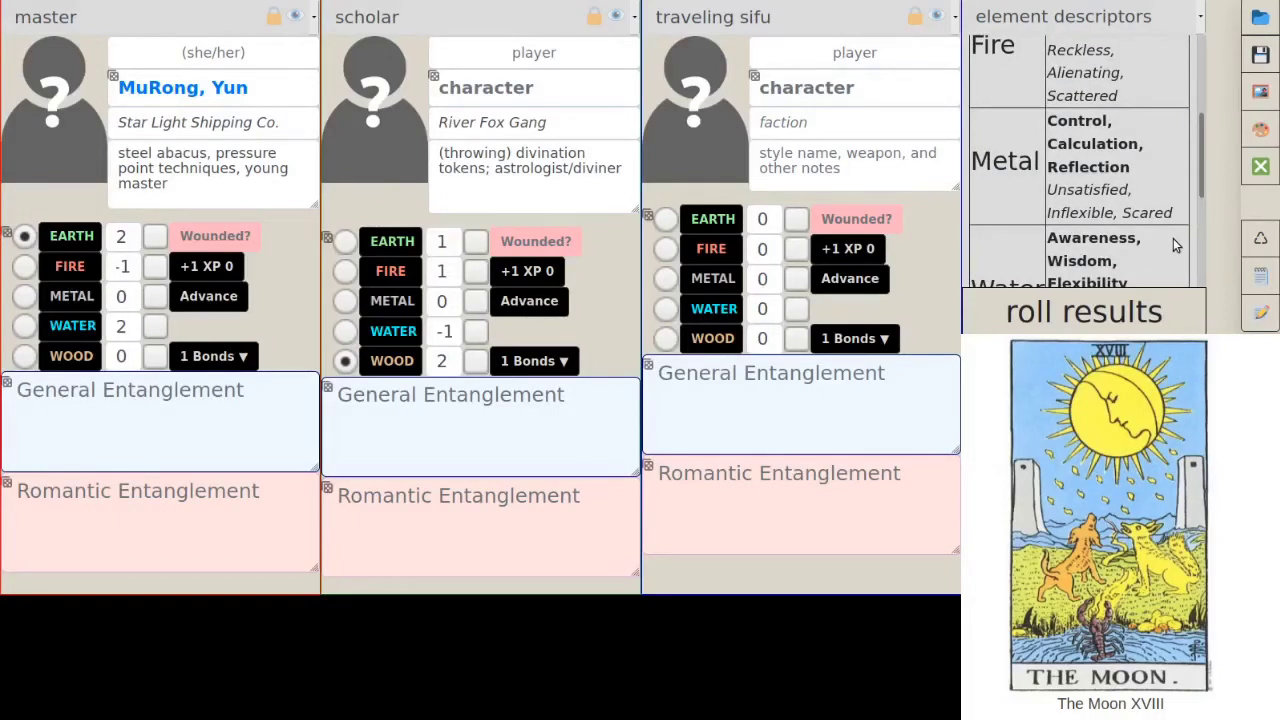
scroll(1173, 238, "down", 1)
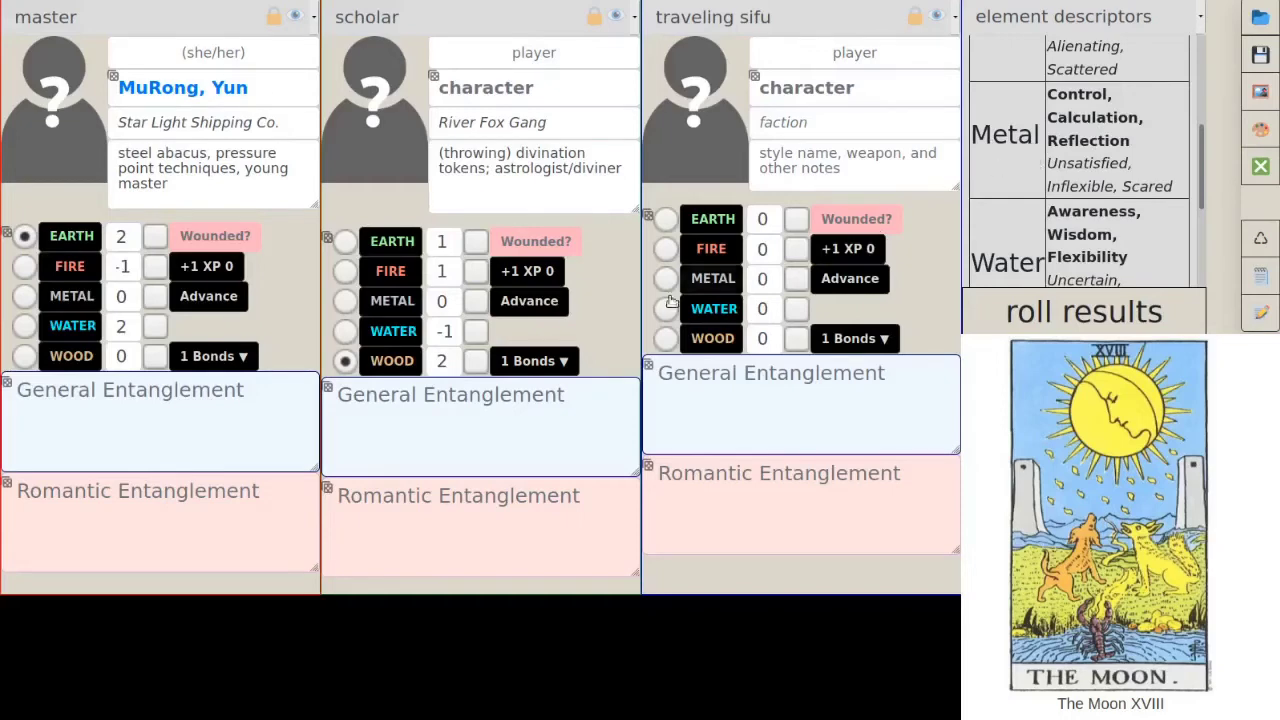
double_click(441, 301)
type("-1")
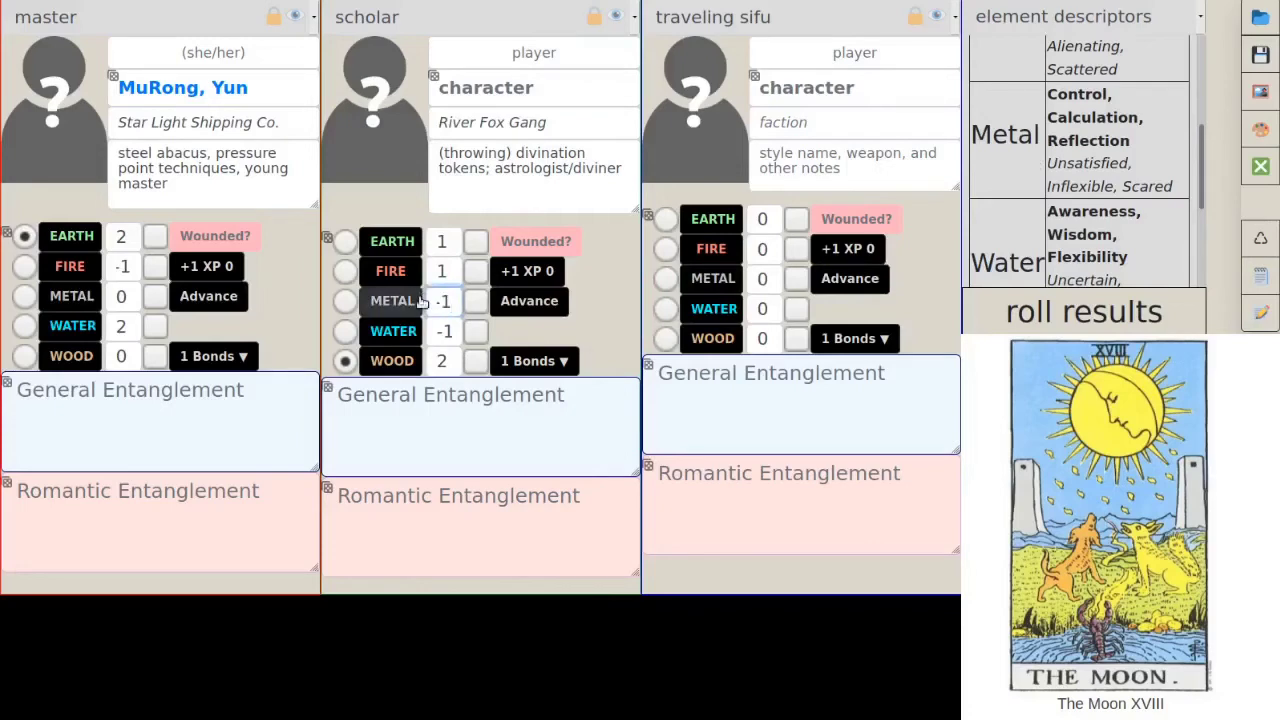
left_click_drag(454, 333, 427, 333)
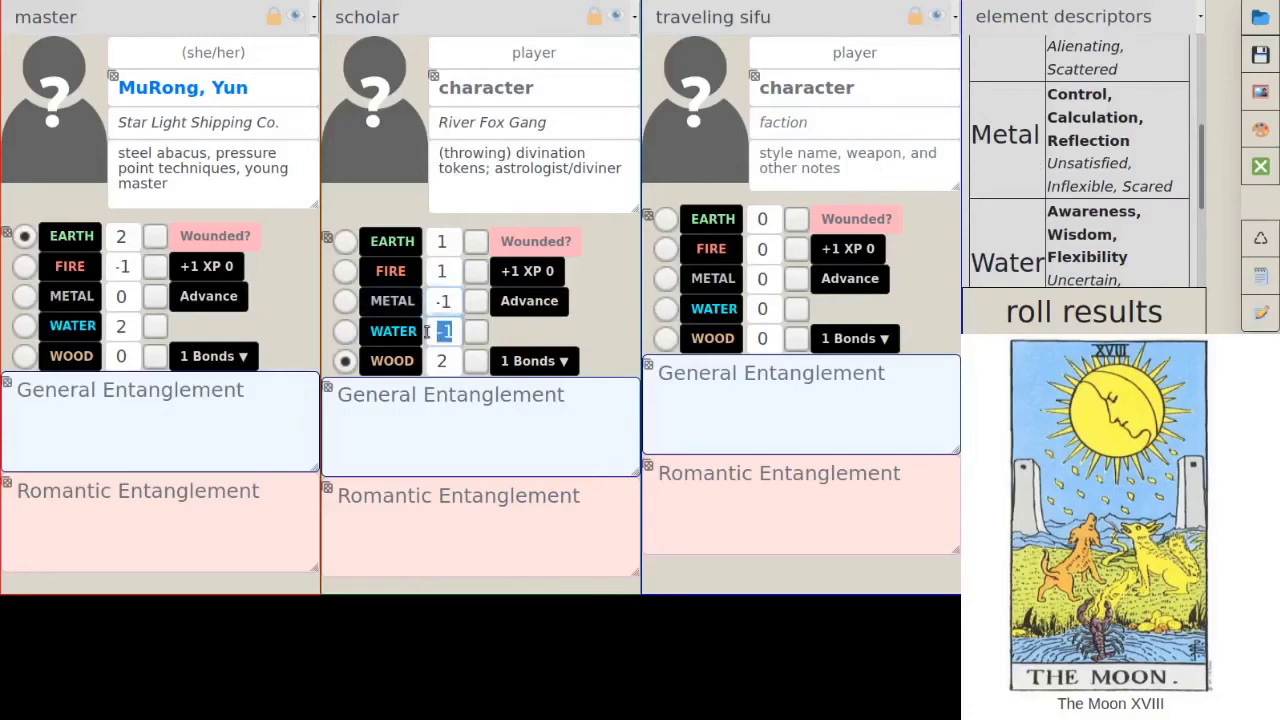
type("0")
scroll(1141, 171, "up", 3)
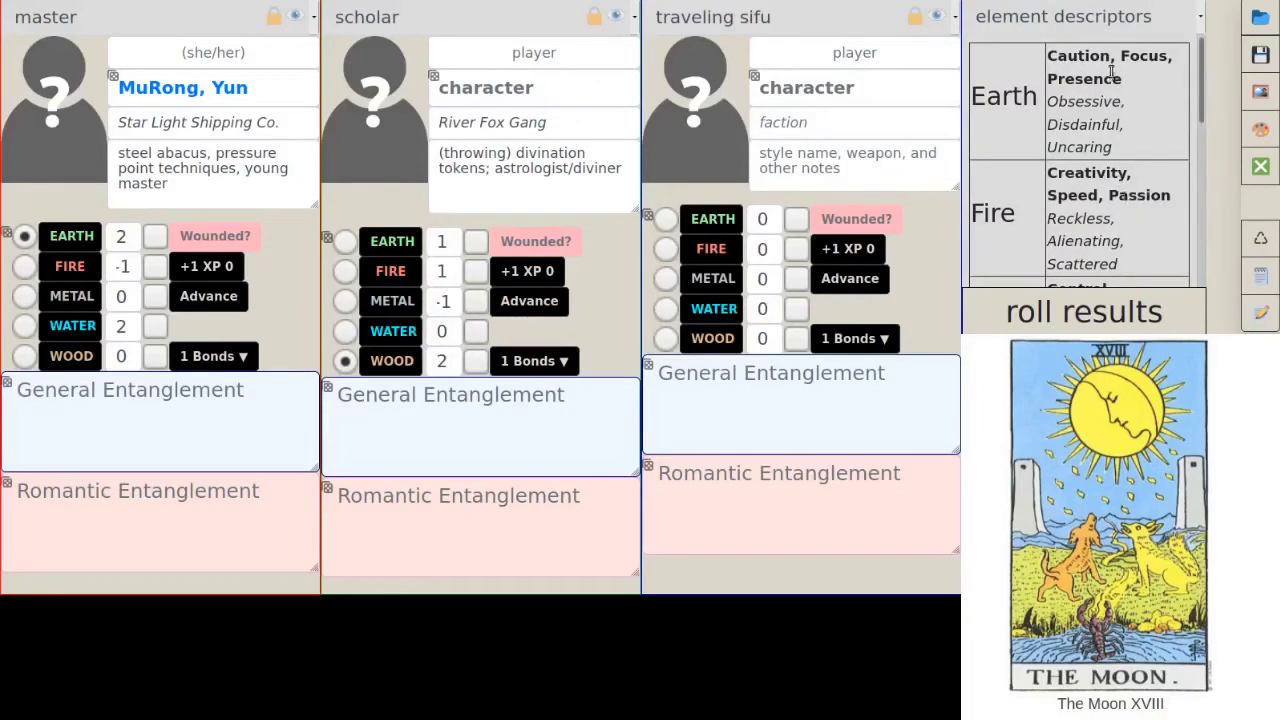
scroll(1119, 209, "down", 3)
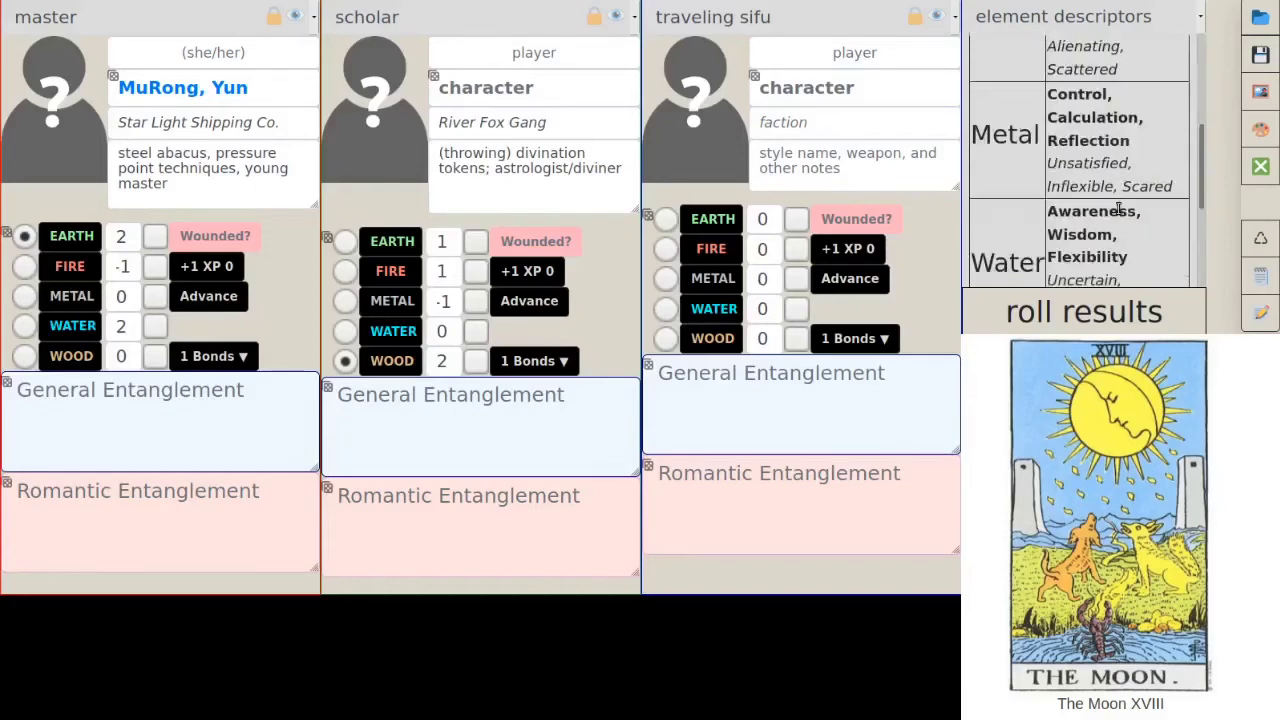
scroll(1119, 209, "down", 1)
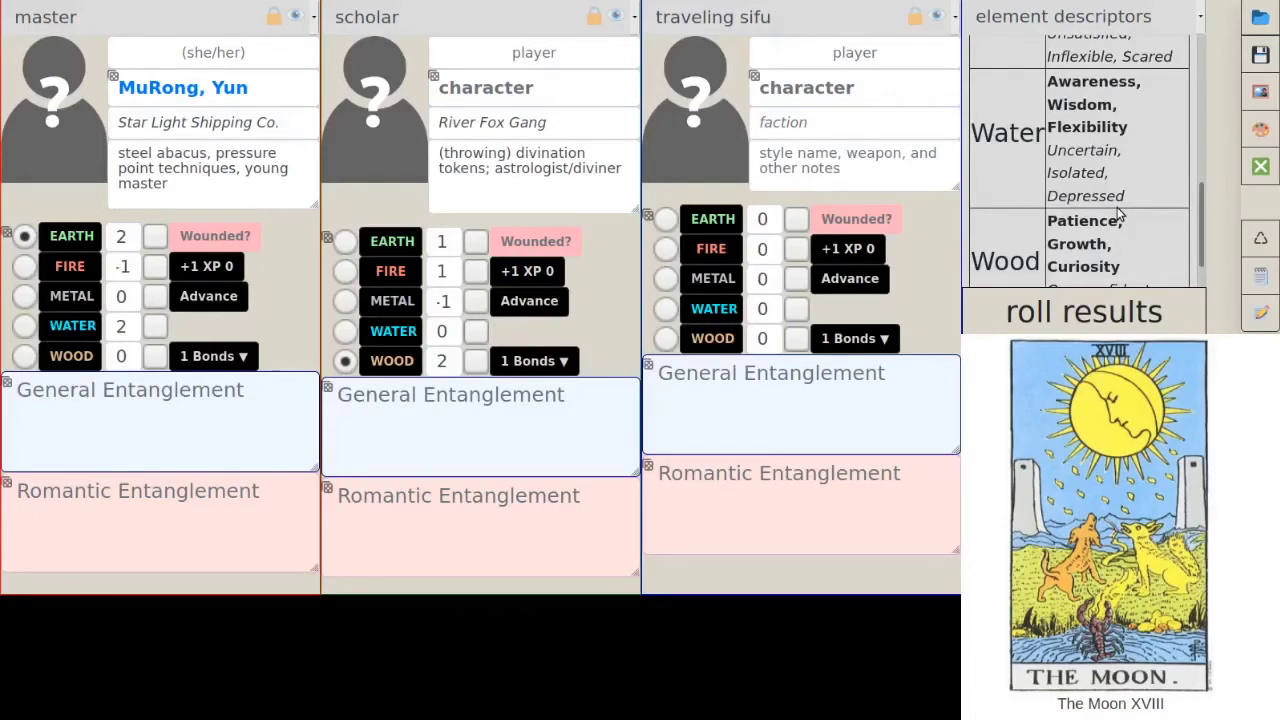
- Add 'Seven-Star Steps' to the scholar's notes and name her Zhao, RuYi
left_click(519, 178)
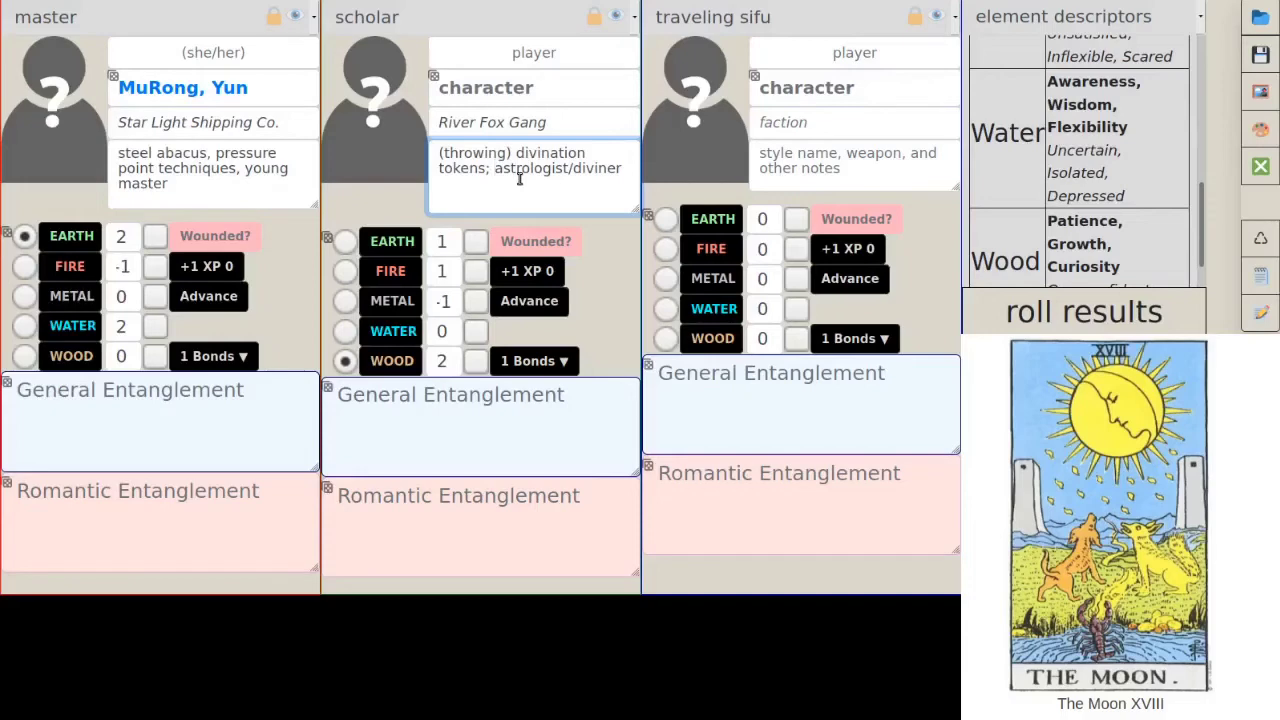
type("Seven-Star Steps,")
left_click(390, 198)
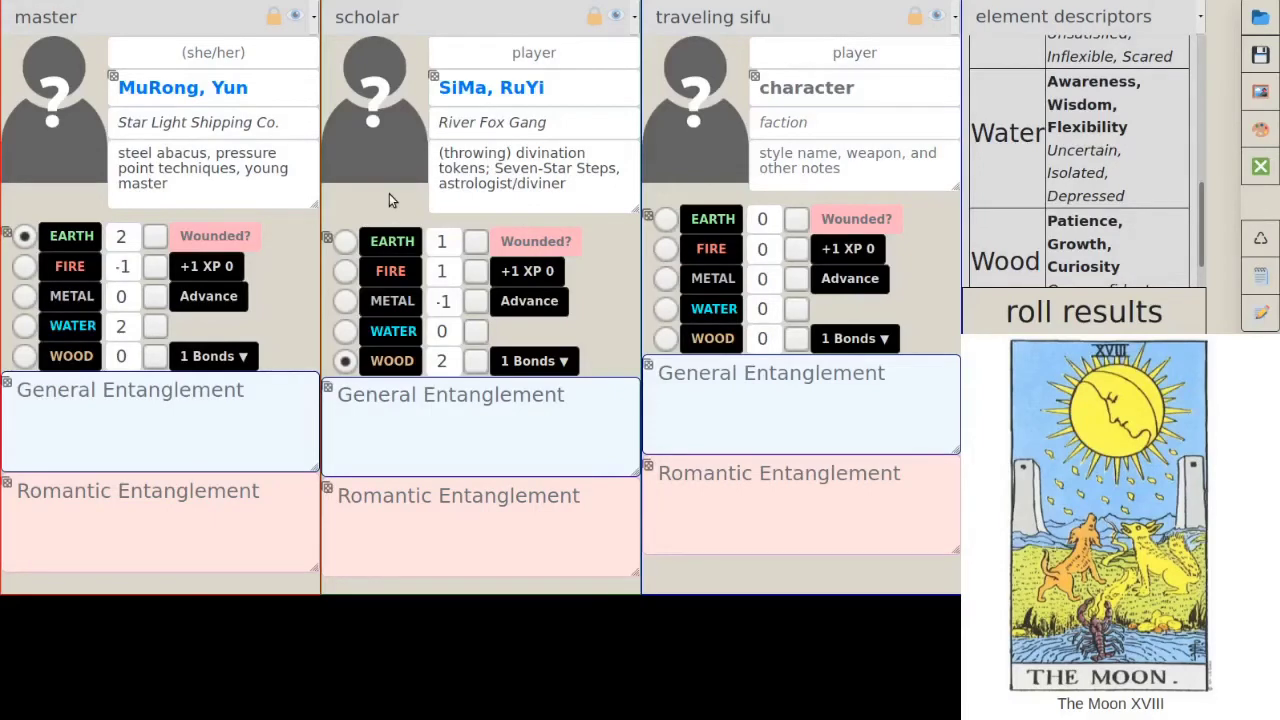
double_click(522, 88)
type("RuYi")
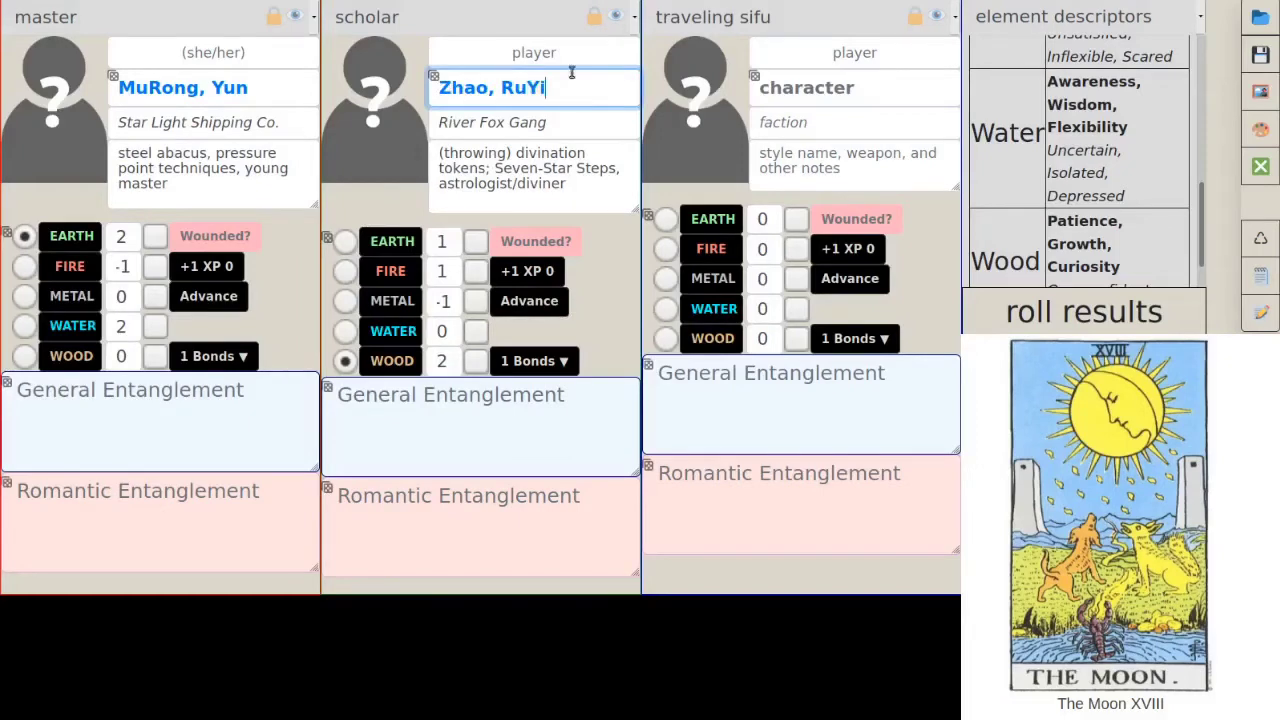
- Confirm the scholar's name and move on to the next field
key("Tab")
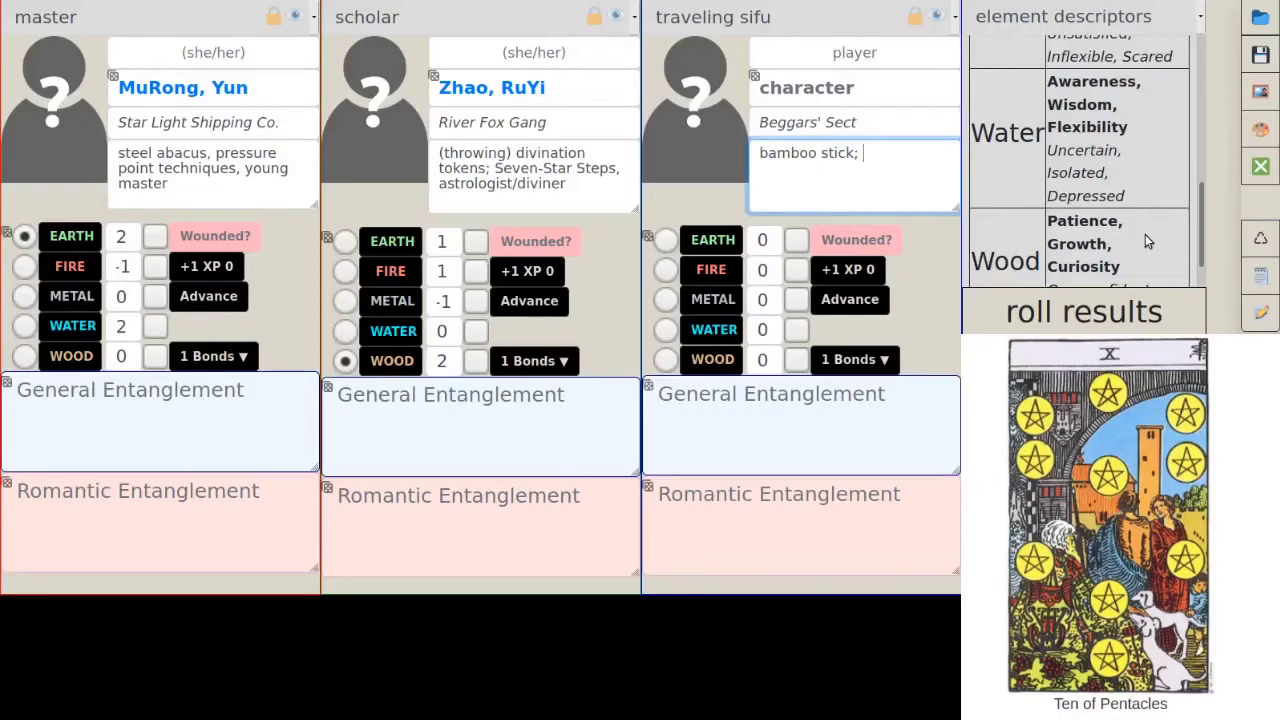
- Complete the sifu's notes as 'bamboo stick; scout/spy' and review the element descriptors
type("scout/spy")
scroll(1145, 234, "down", 1)
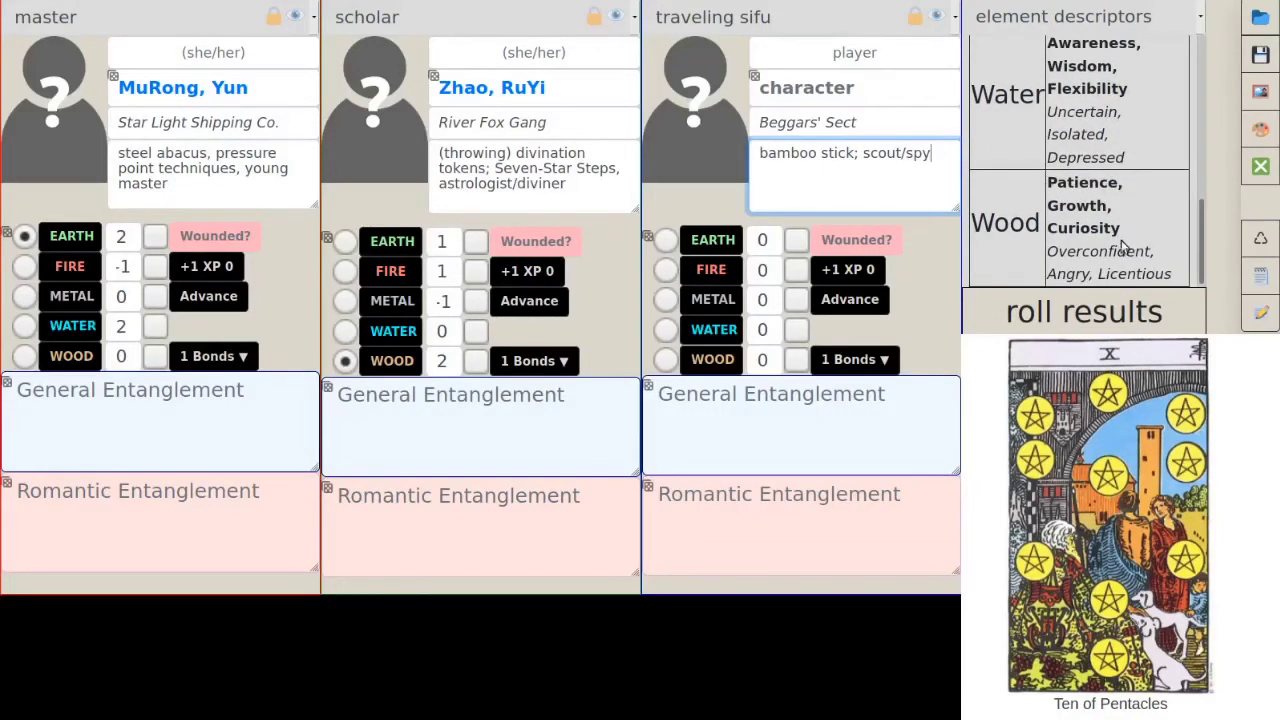
scroll(1101, 246, "up", 1)
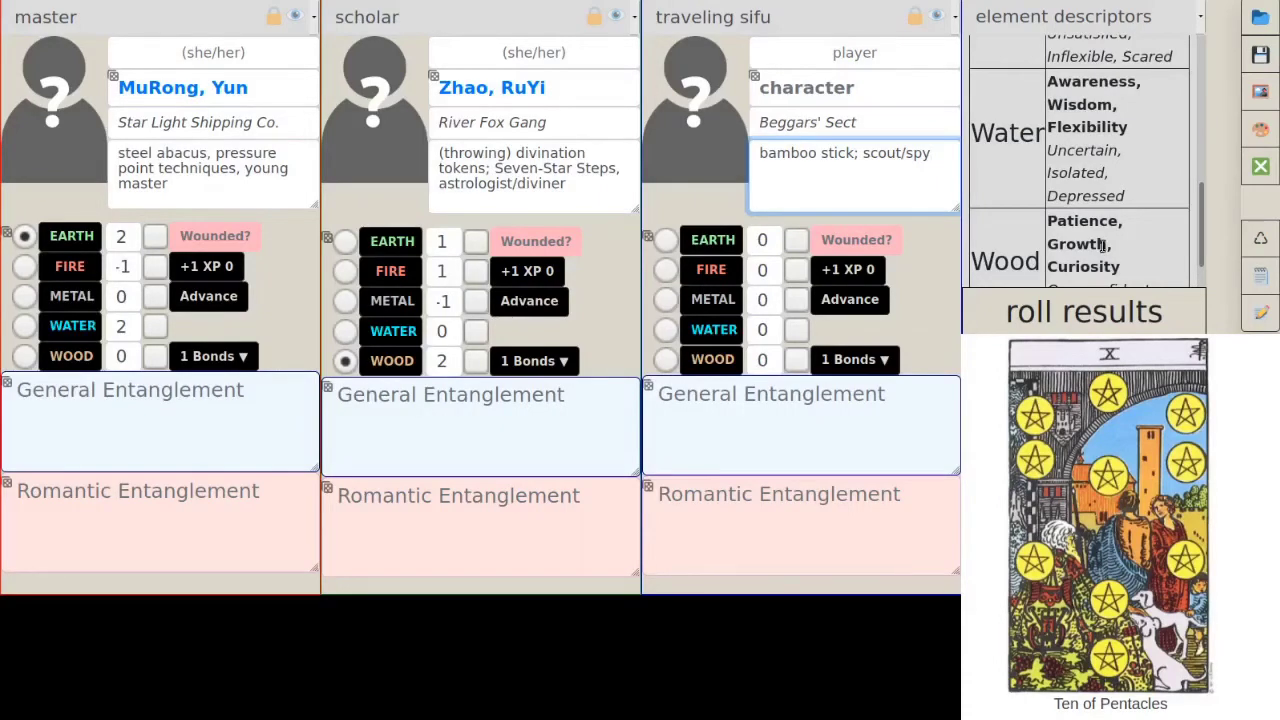
scroll(1120, 243, "down", 1)
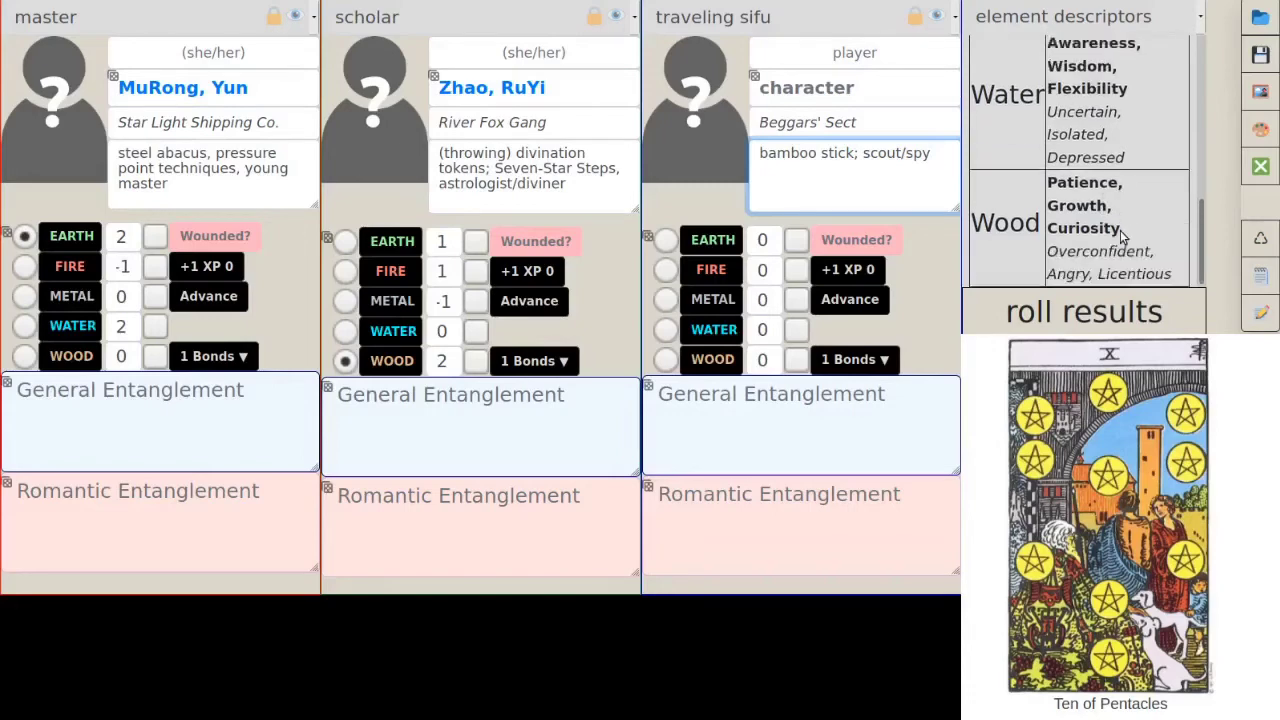
scroll(1122, 236, "up", 5)
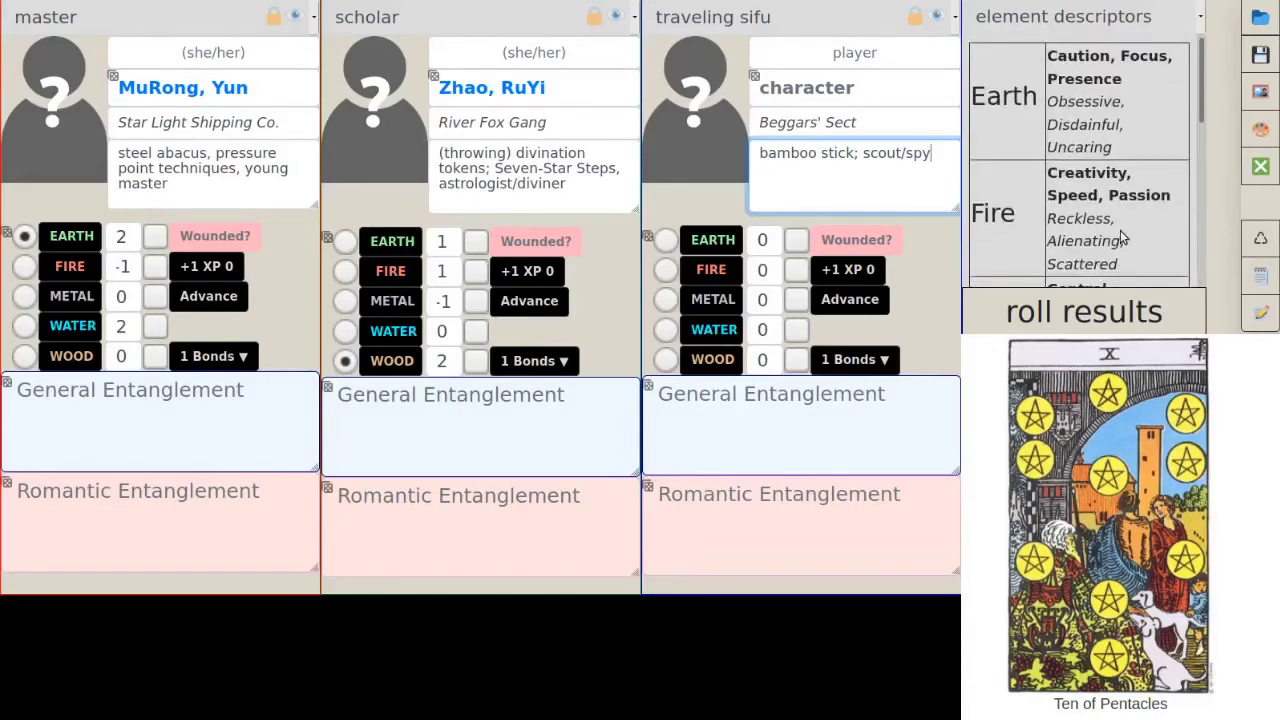
scroll(1122, 238, "down", 3)
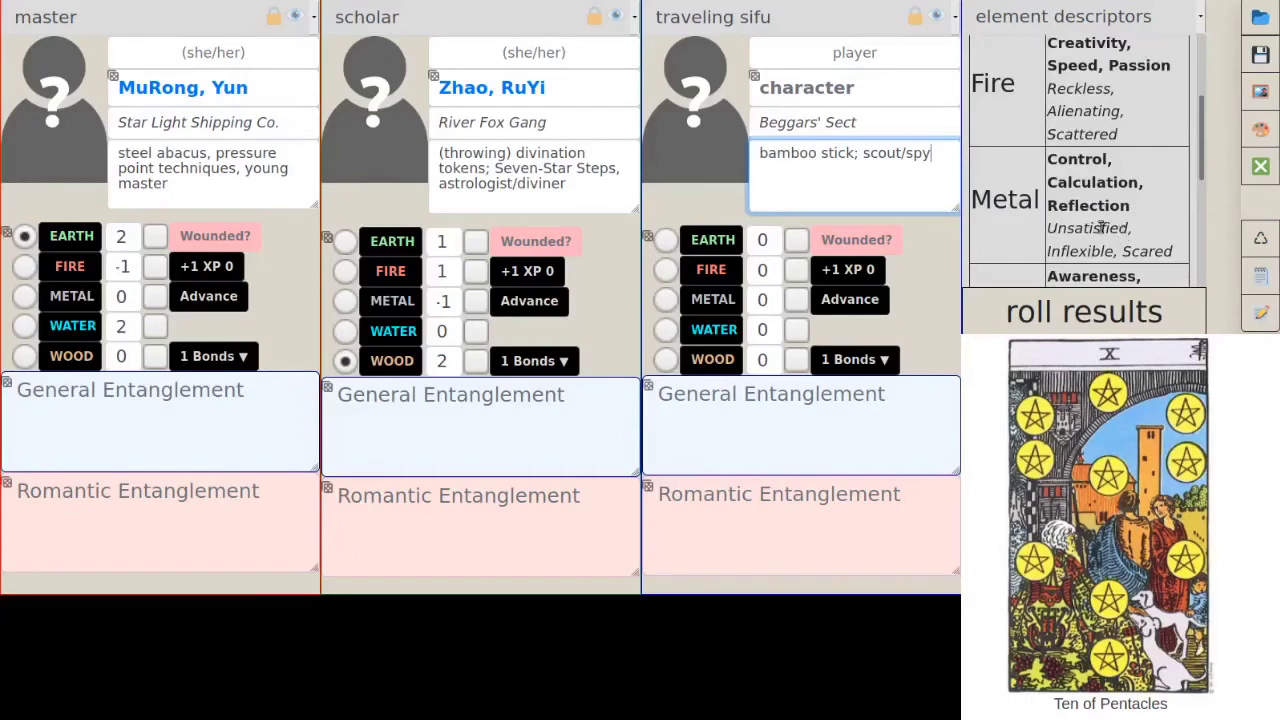
scroll(1090, 226, "down", 5)
scroll(1088, 226, "up", 5)
scroll(1090, 210, "down", 3)
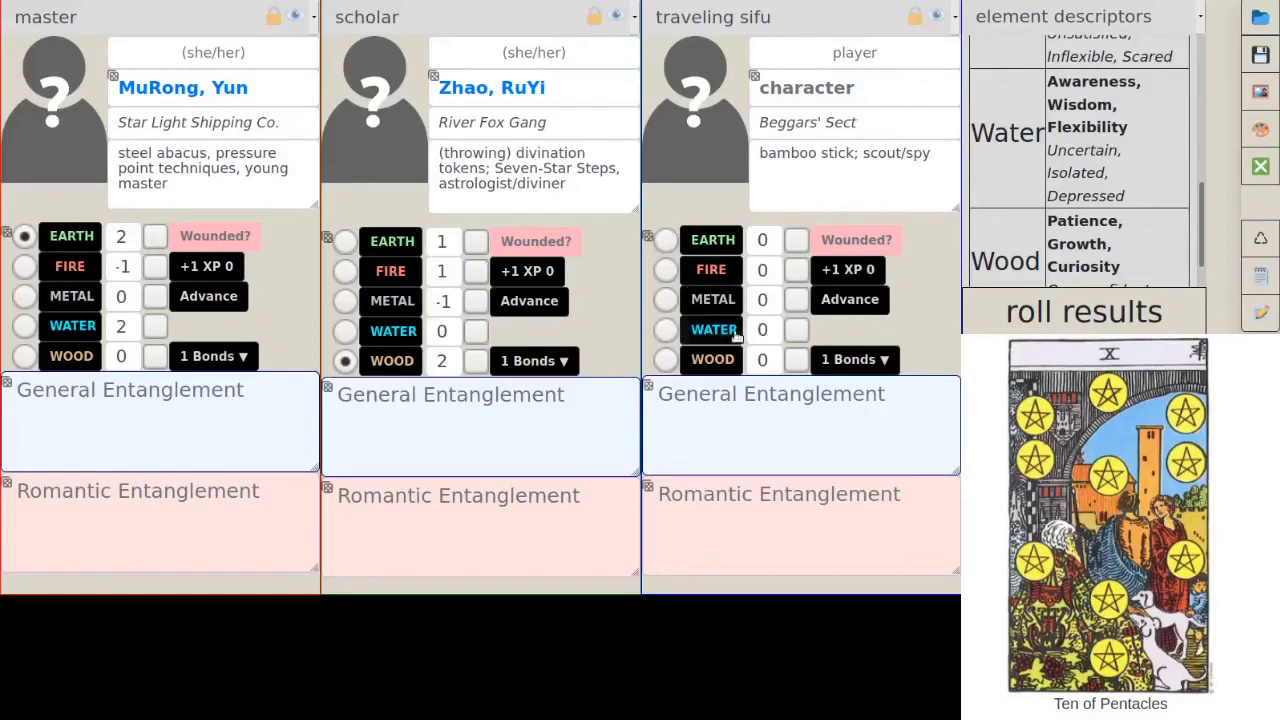
- Set the sifu's elements to Water 1, Metal 0, Wood 1, Earth 1 and Fire 0
left_click(648, 237)
left_click(648, 237)
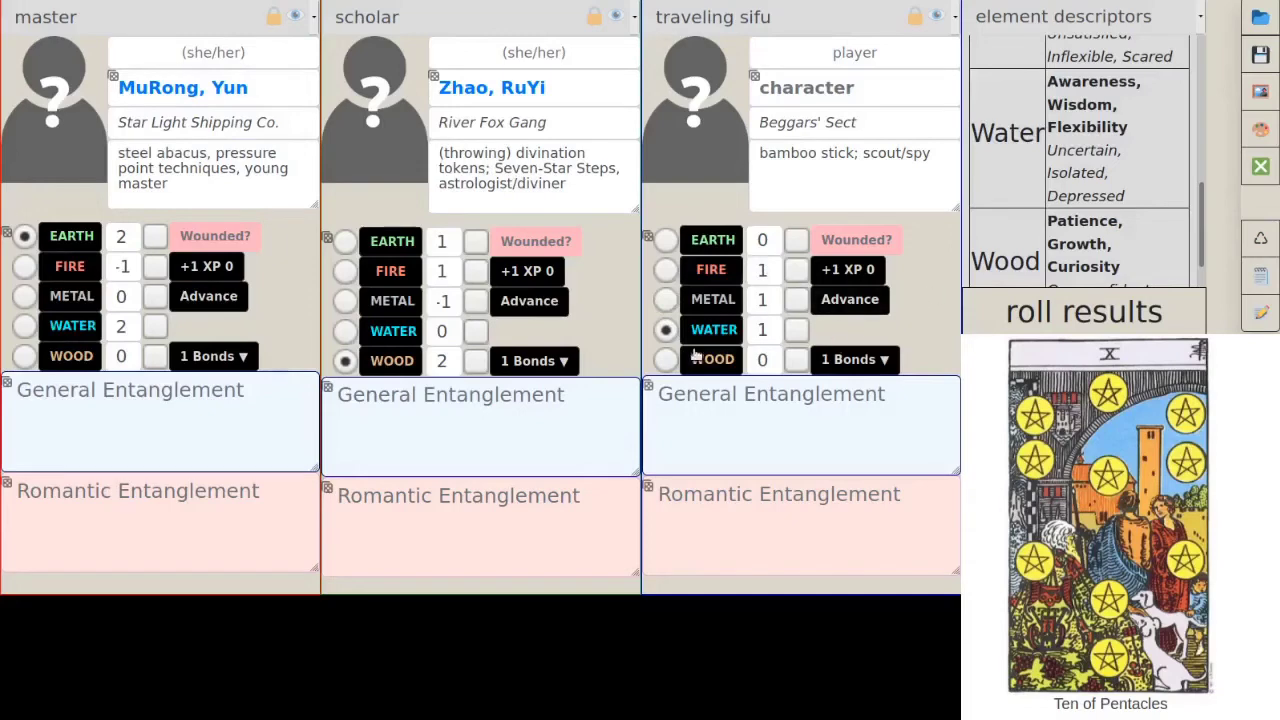
double_click(762, 299)
type("0")
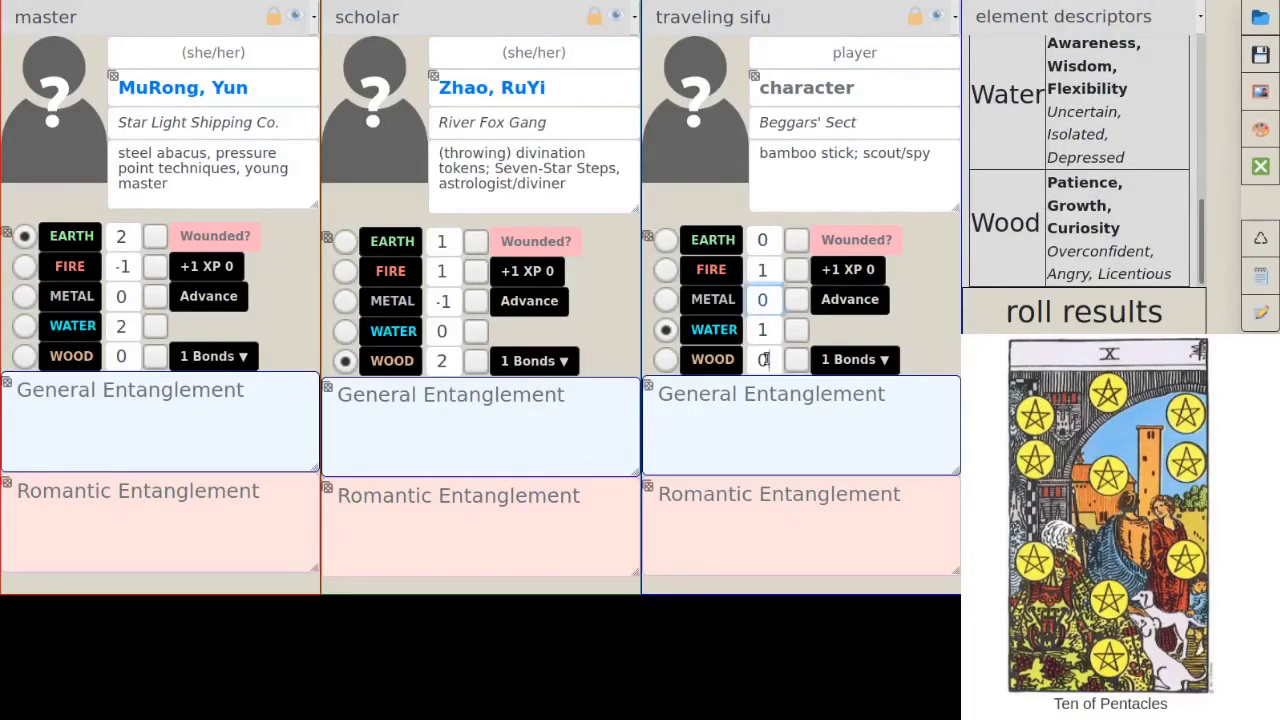
double_click(760, 360)
type("1")
scroll(1109, 190, "up", 5)
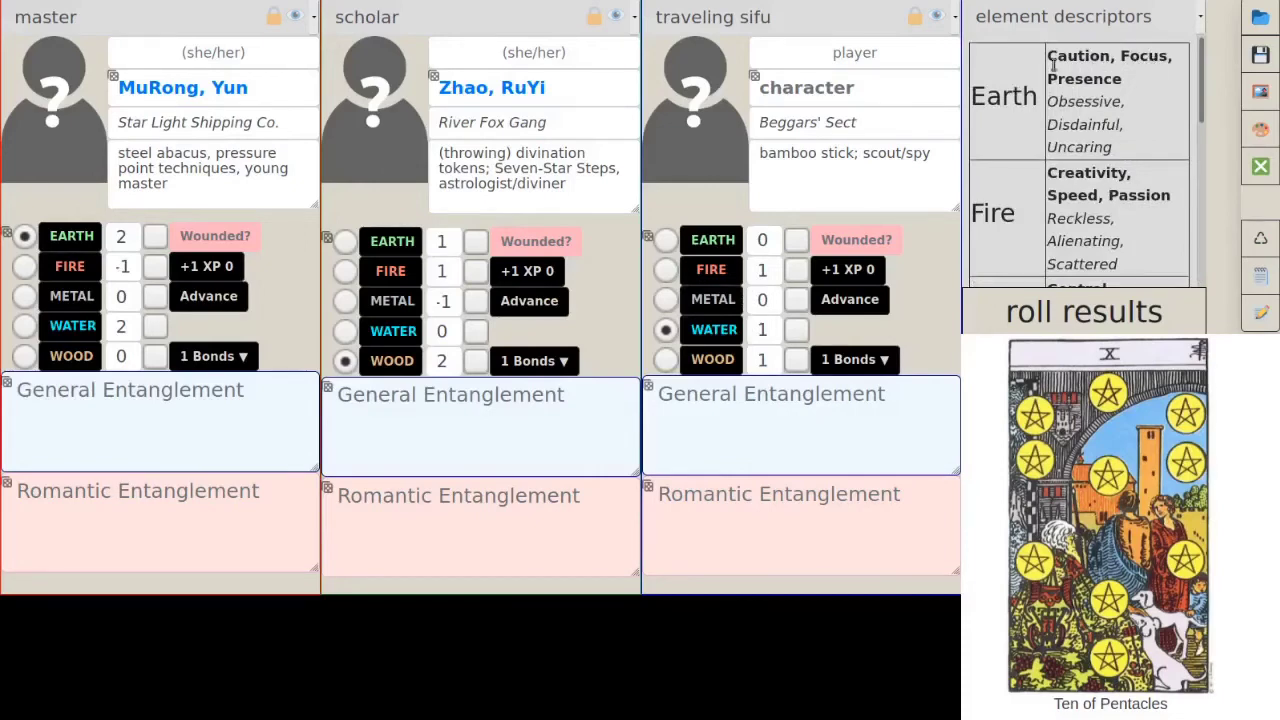
left_click(781, 235)
left_click(781, 274)
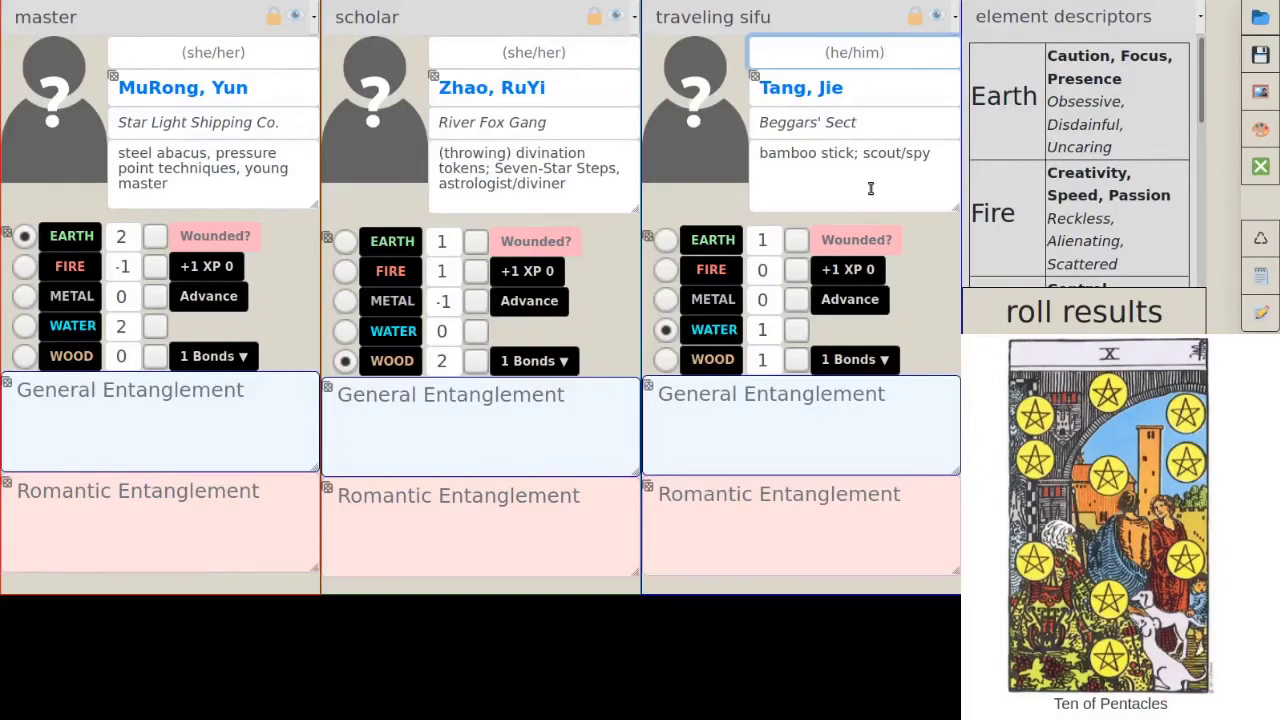
left_click(132, 446)
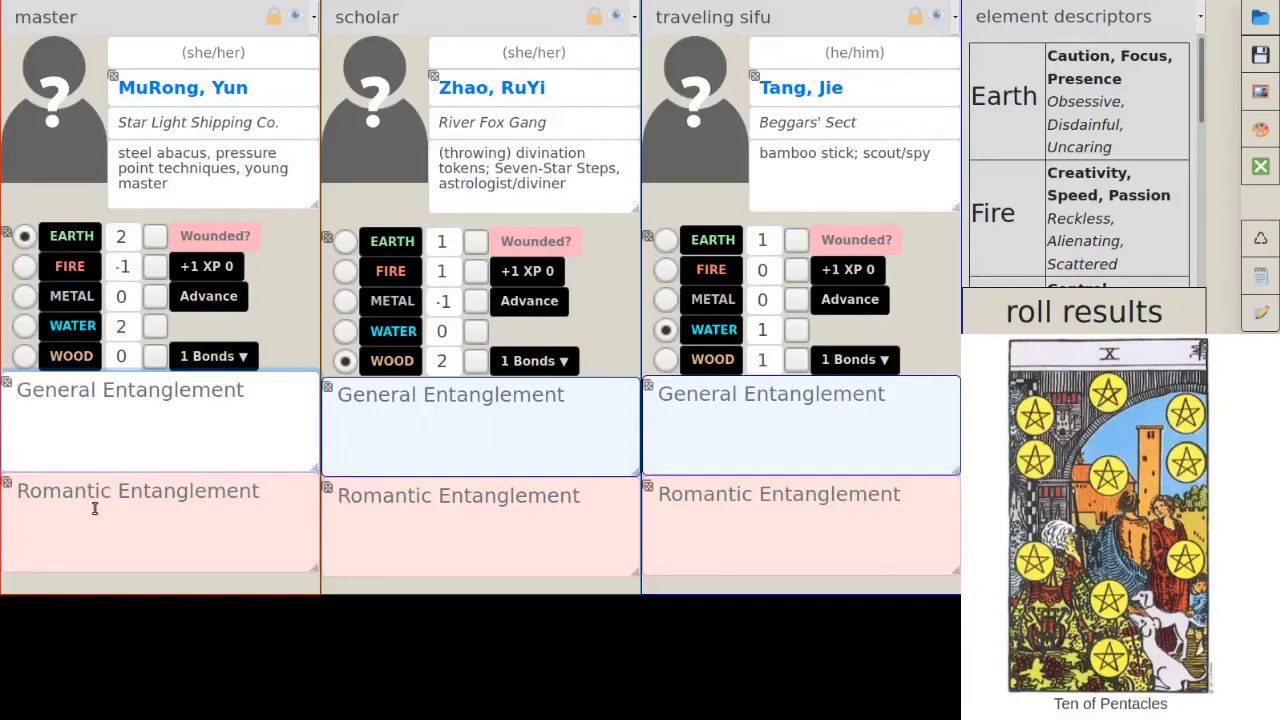
left_click(95, 508)
left_click(101, 391)
- Roll the master's general entanglement naming Jie as the troublemaker, then roll her romance
left_click(7, 384)
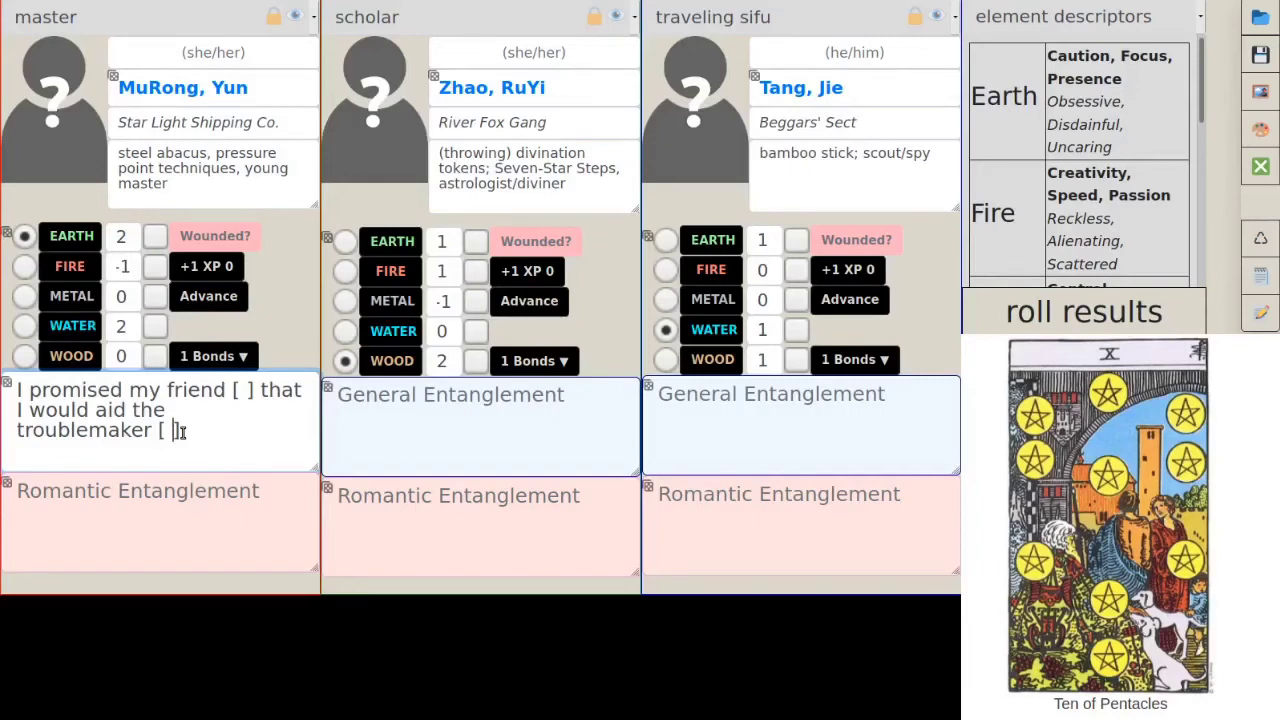
key("BackSpace")
key("BackSpace")
key("Delete")
type("Jie.")
left_click(282, 561)
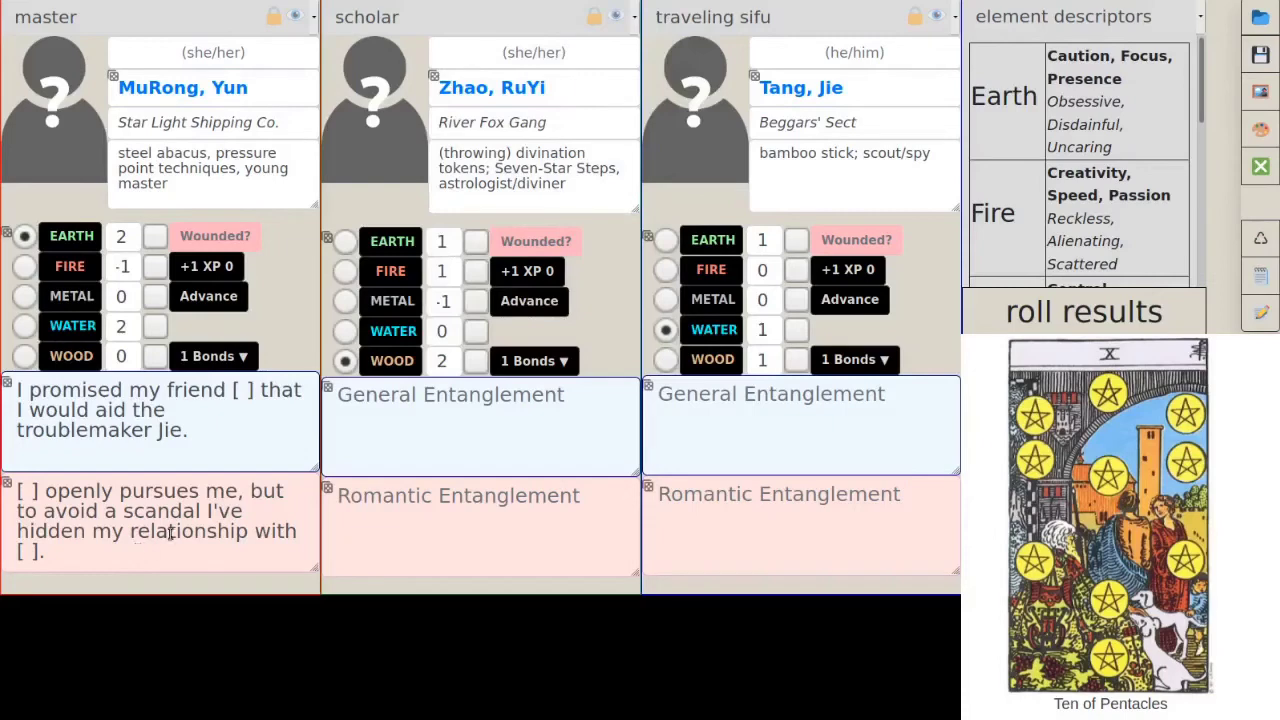
- Roll a rival entanglement for the scholar naming her friend Yun, then roll her romance
left_click(388, 432)
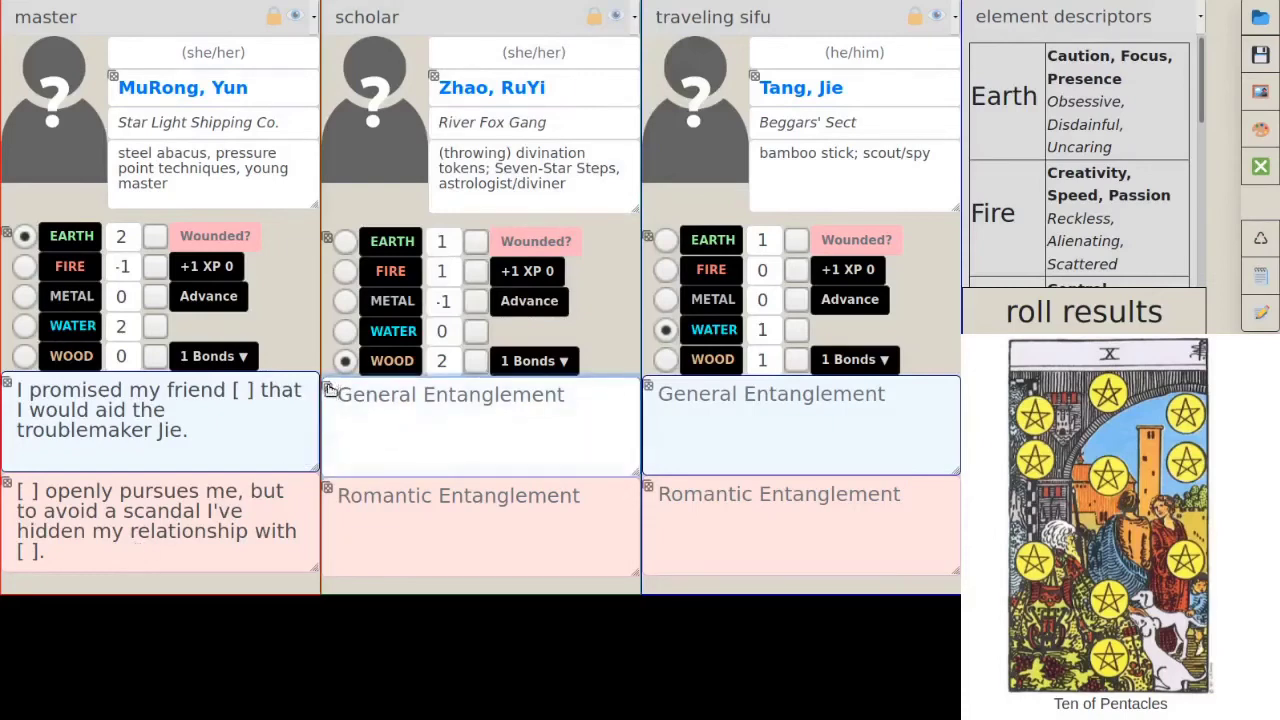
left_click(327, 387)
left_click(327, 387)
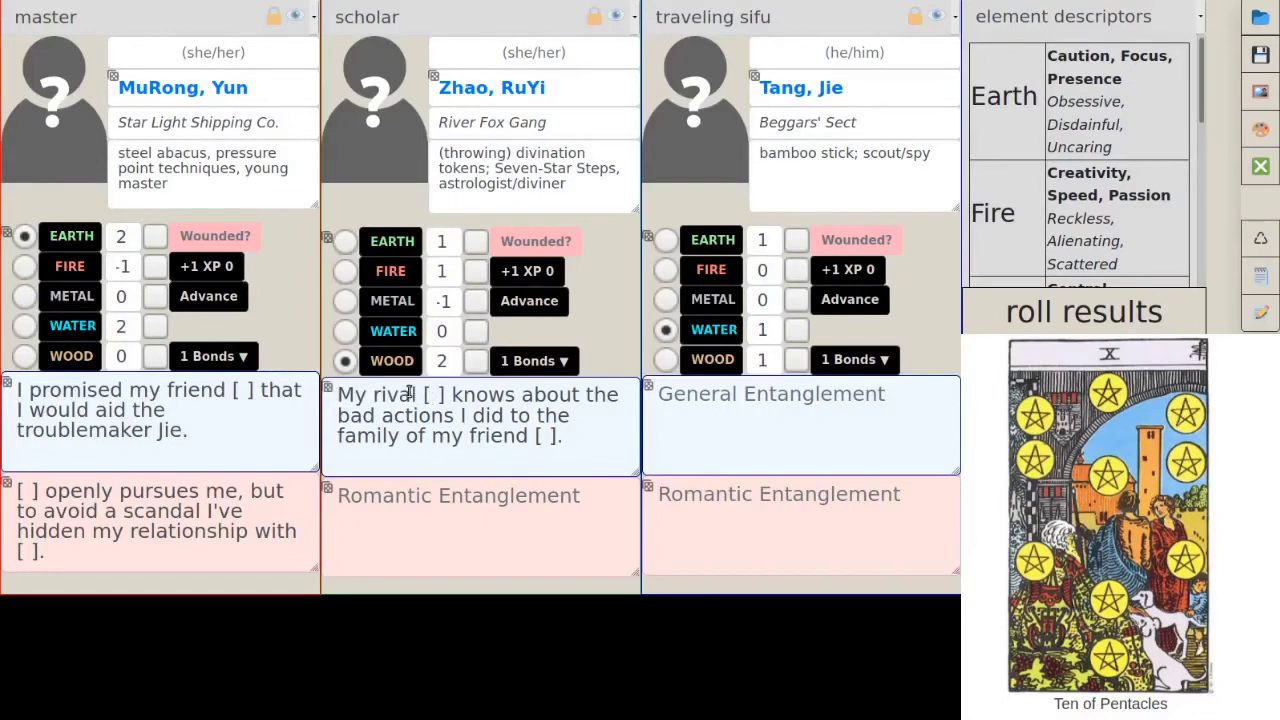
left_click(541, 435)
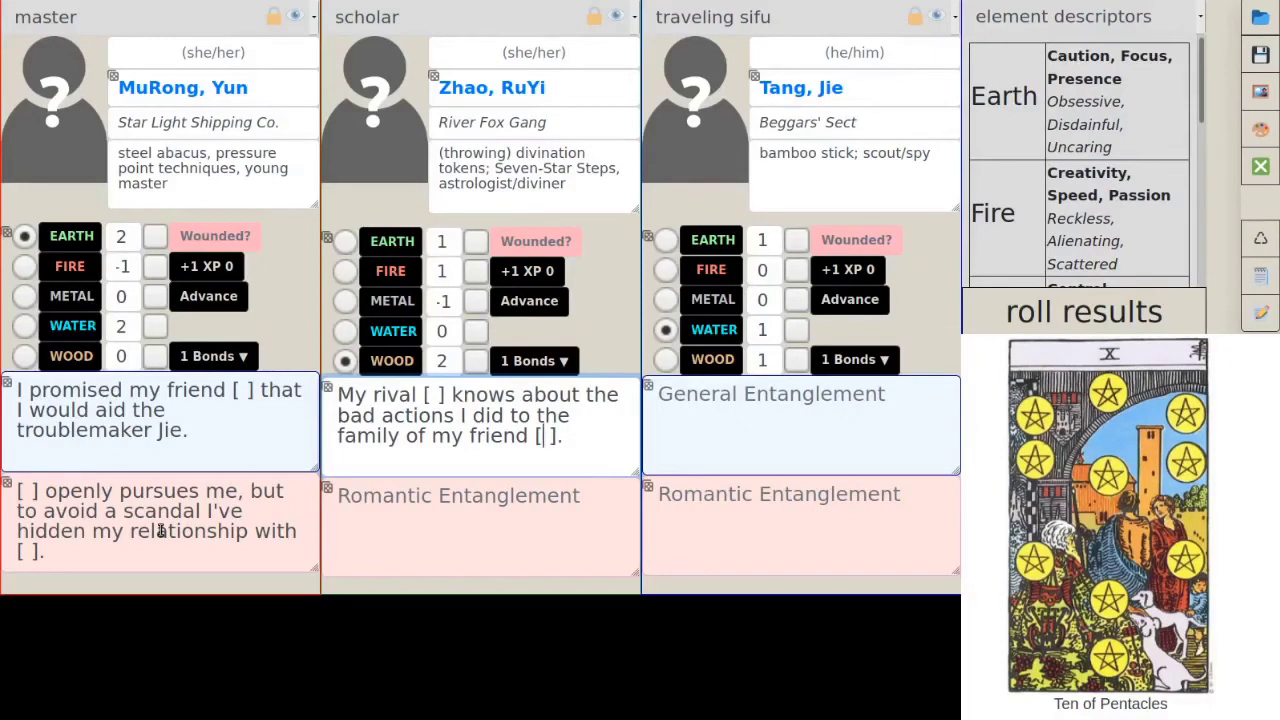
key("BackSpace")
key("Delete")
key("Delete")
type("Yun")
left_click(424, 395)
left_click(575, 558)
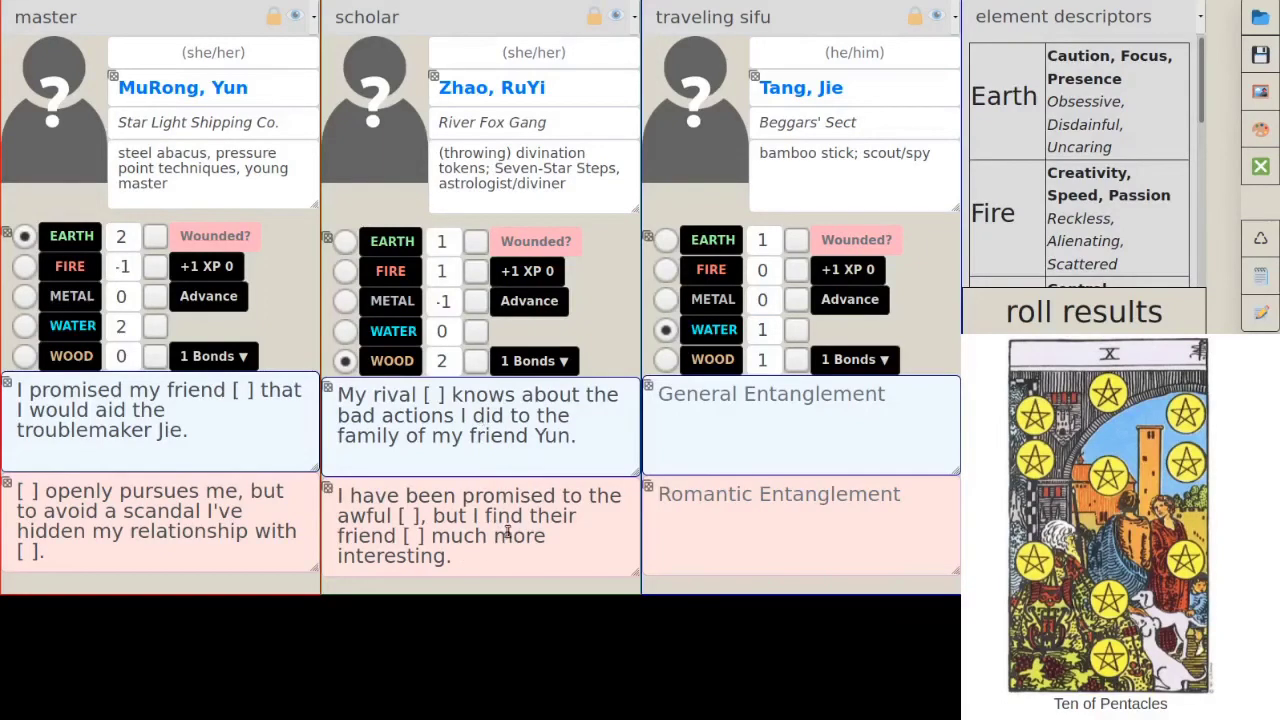
- Reroll the scholar's romance and roll the sifu's separated-at-birth sibling entanglement
left_click(329, 492)
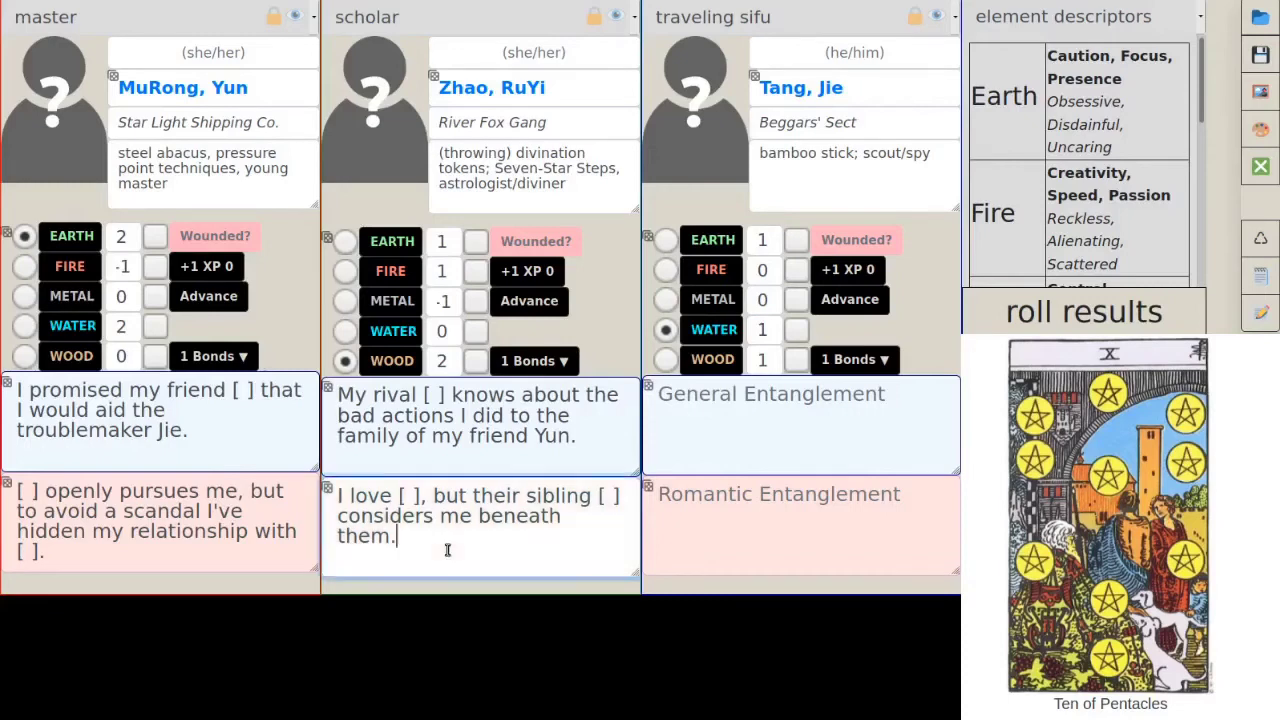
left_click(787, 468)
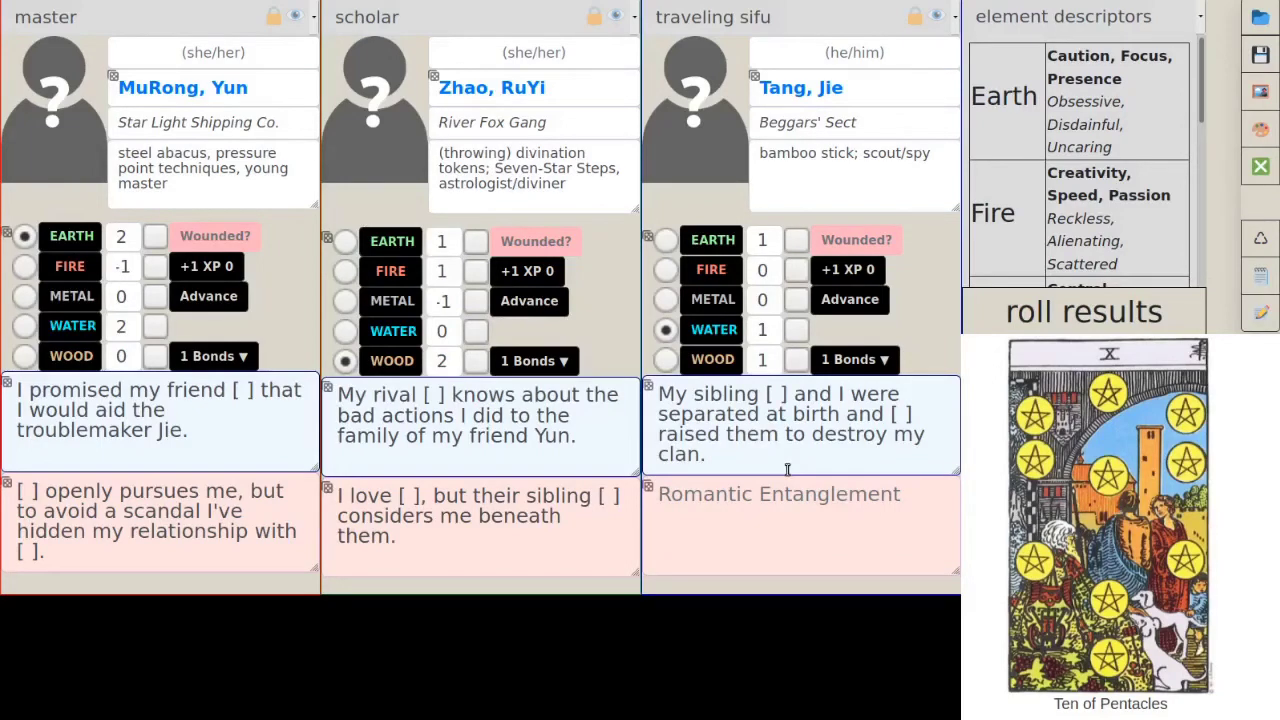
- Reroll the sifu's general entanglement and fill the first blank with his friend Yun
left_click(787, 468)
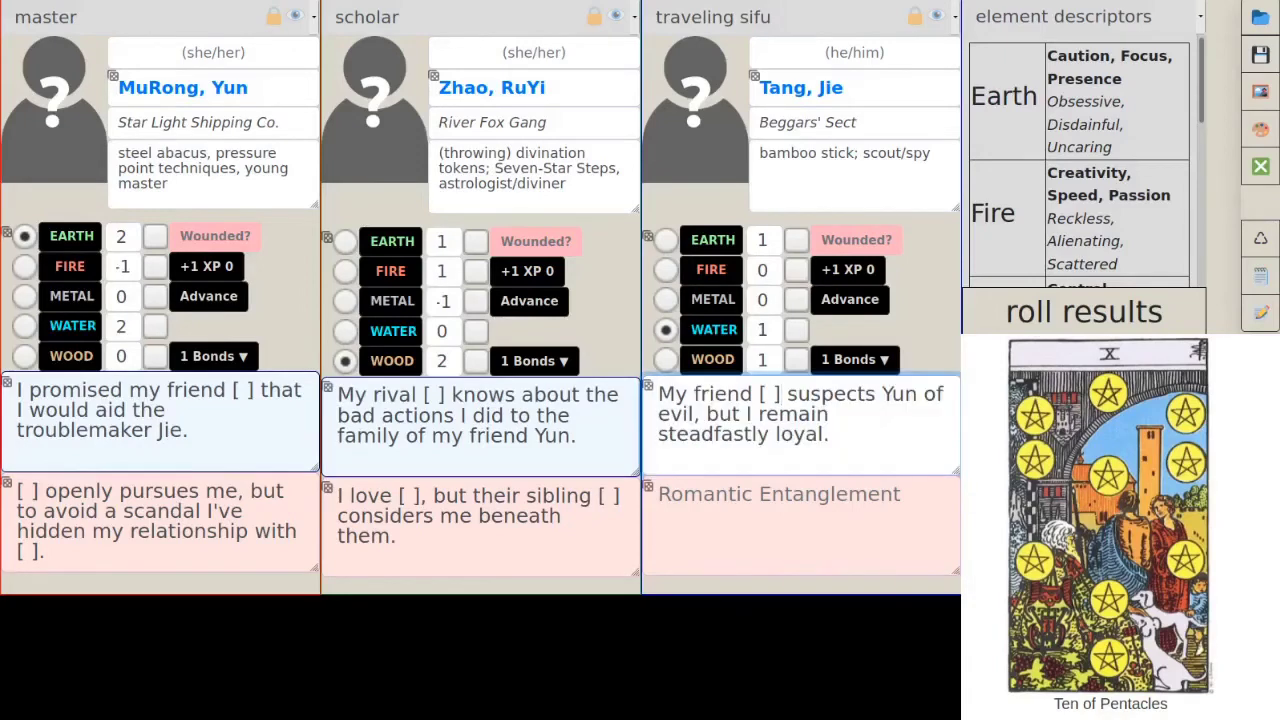
left_click(782, 394)
key("BackSpace")
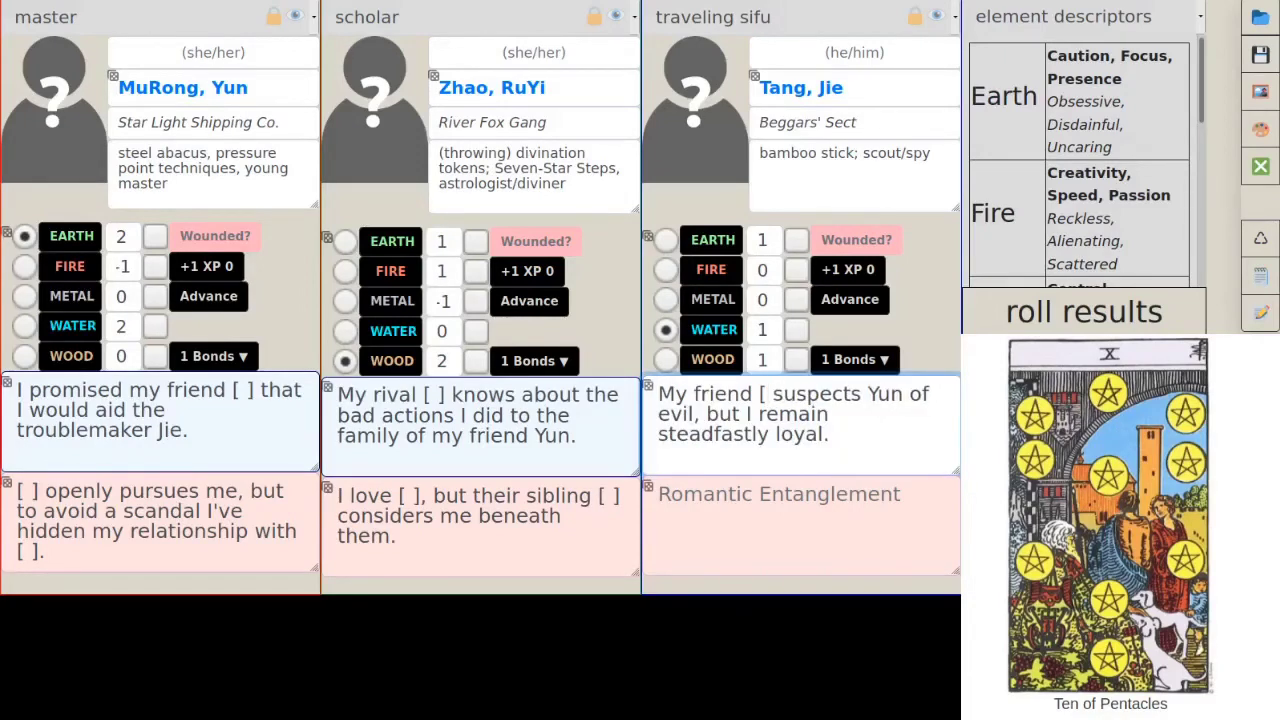
type("]")
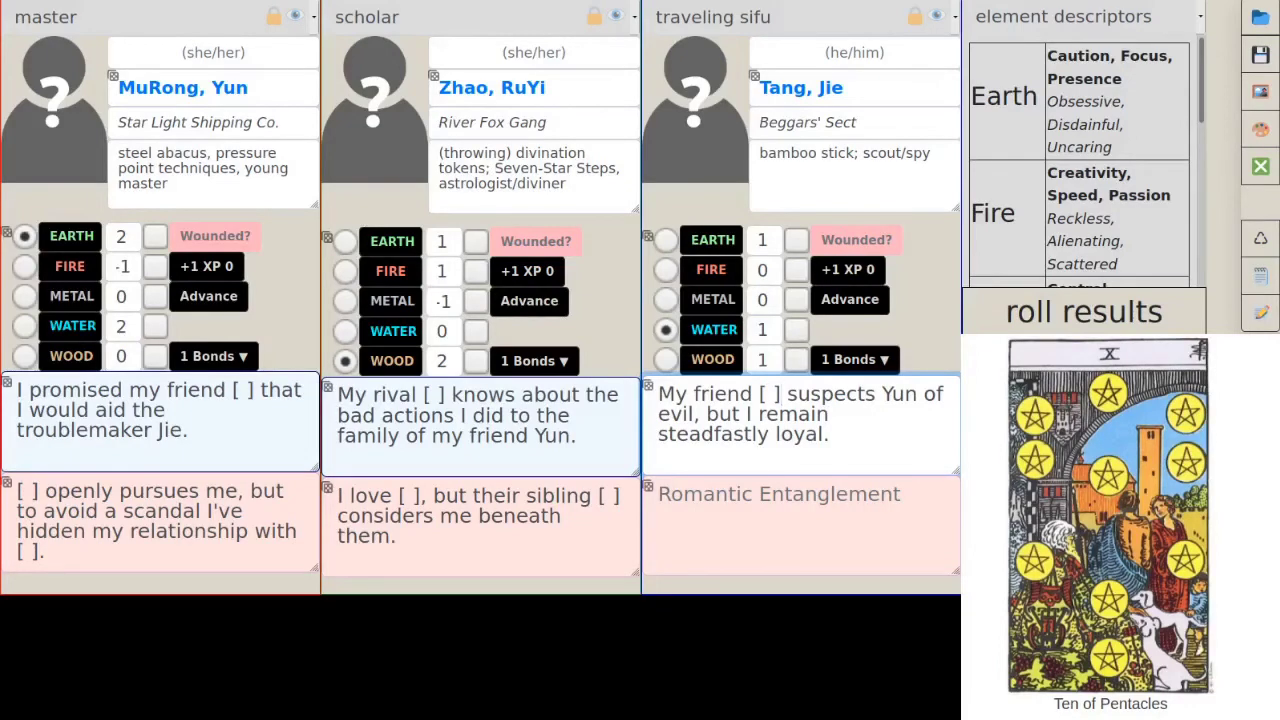
key("BackSpace")
key("BackSpace")
key("BackSpace")
type("Yun")
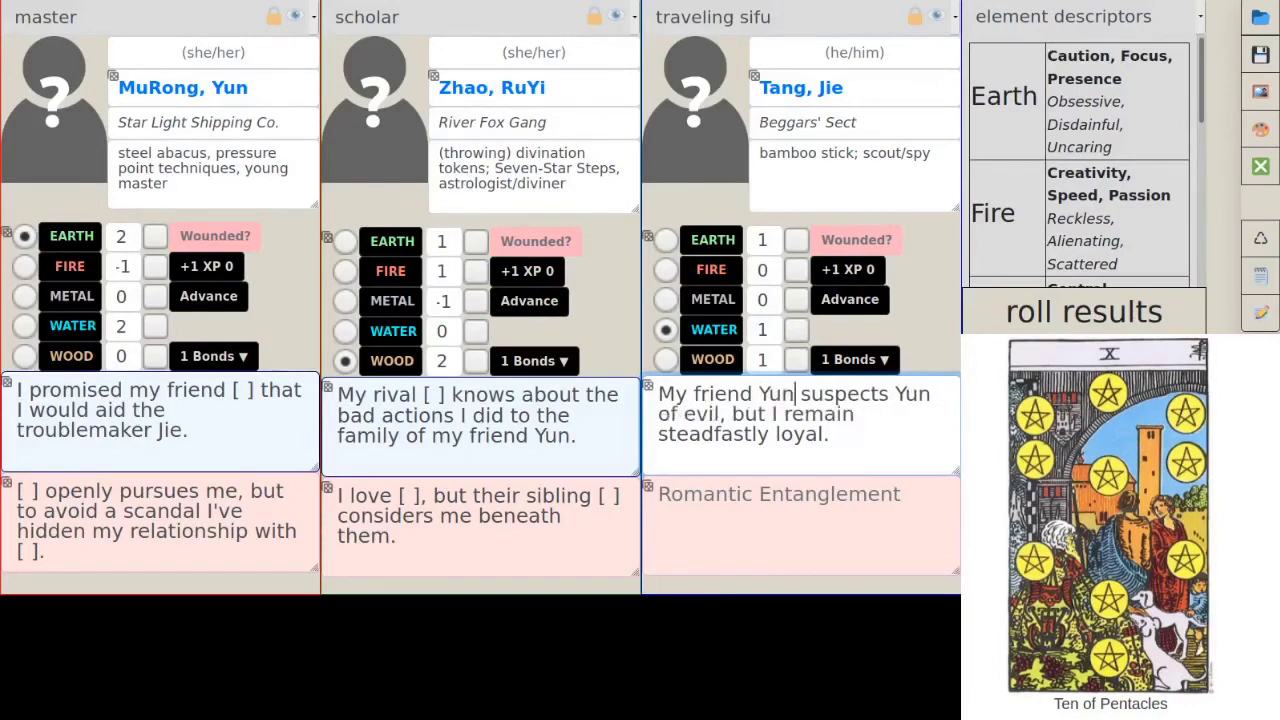
- Replace the second Yun with 'Chao (regional leader)' as the one suspected of evil
left_click(878, 394)
key("Right")
key("Right")
key("Right")
key("Right")
key("Right")
key("BackSpace")
key("BackSpace")
key("BackSpace")
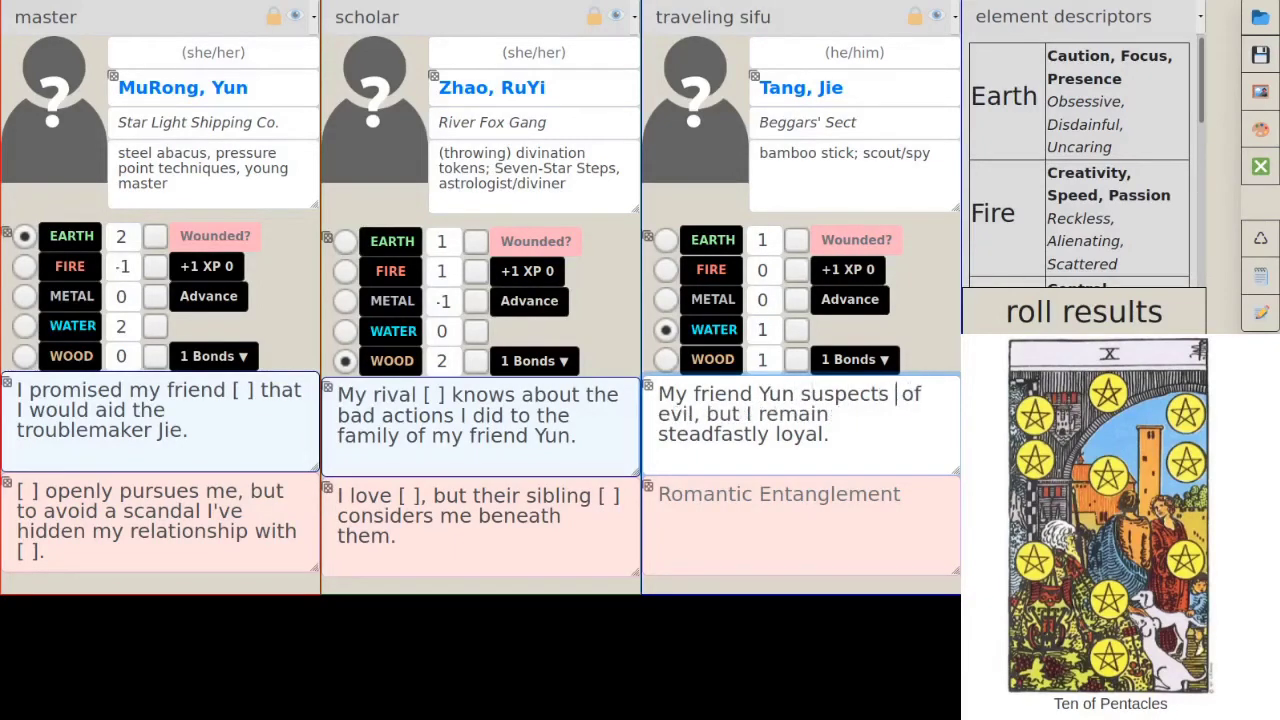
type("[ ]")
key("BackSpace")
key("BackSpace")
key("BackSpace")
type("Chao")
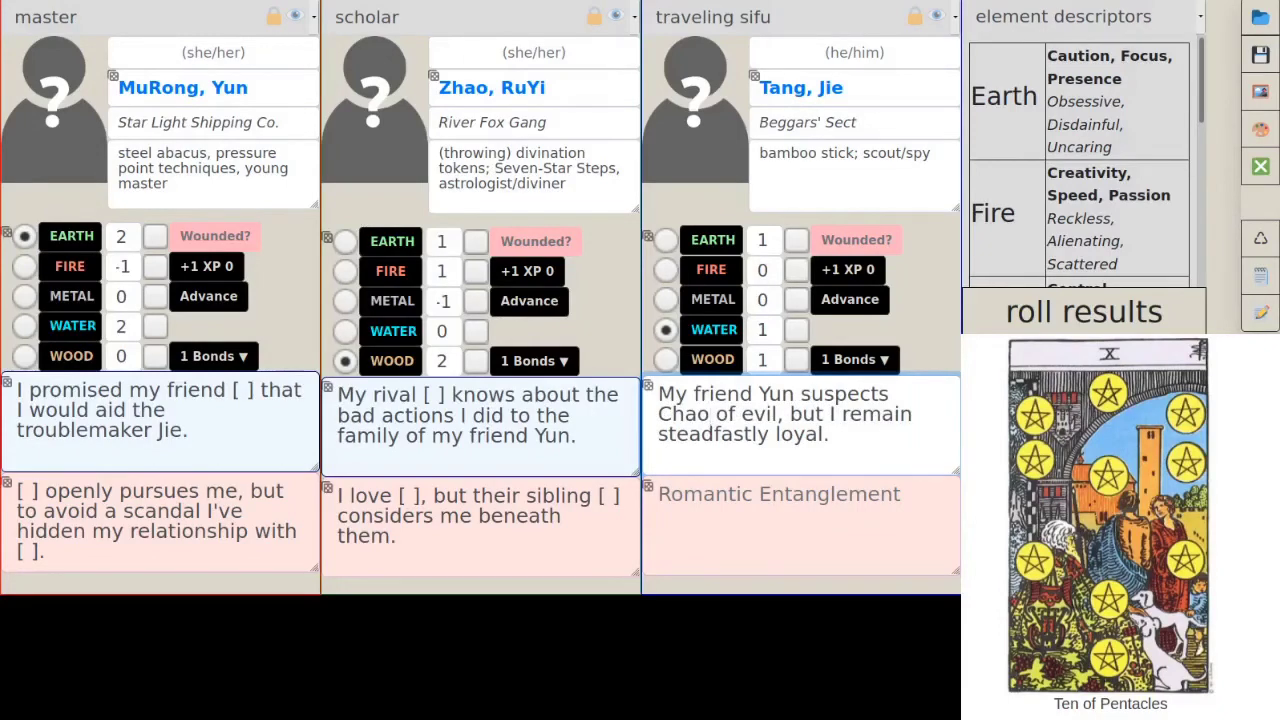
type(" (regional leader)")
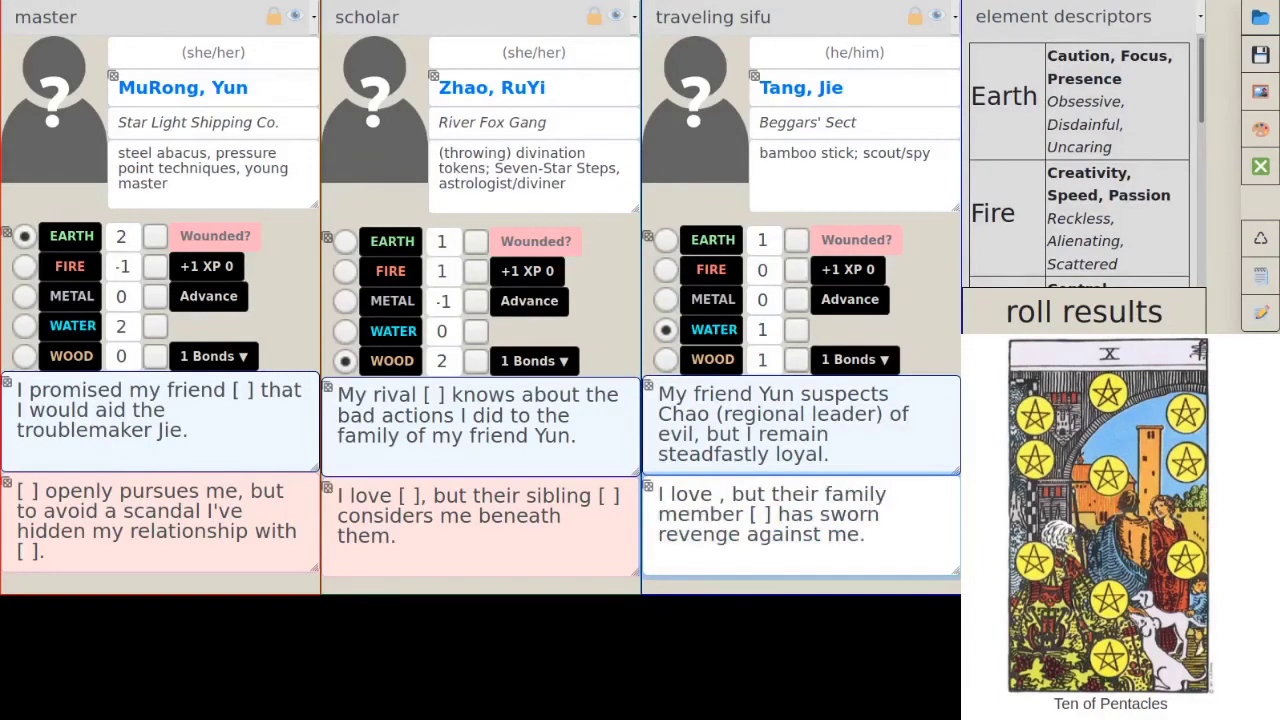
- Type RuYi and replace the family member blank with 'cousin Qing'
type("RuYi")
key("Tab")
key("BackSpace")
key("ctrl+BackSpace")
key("ctrl+BackSpace")
type("cousin Qing has sworn revenge against me.")
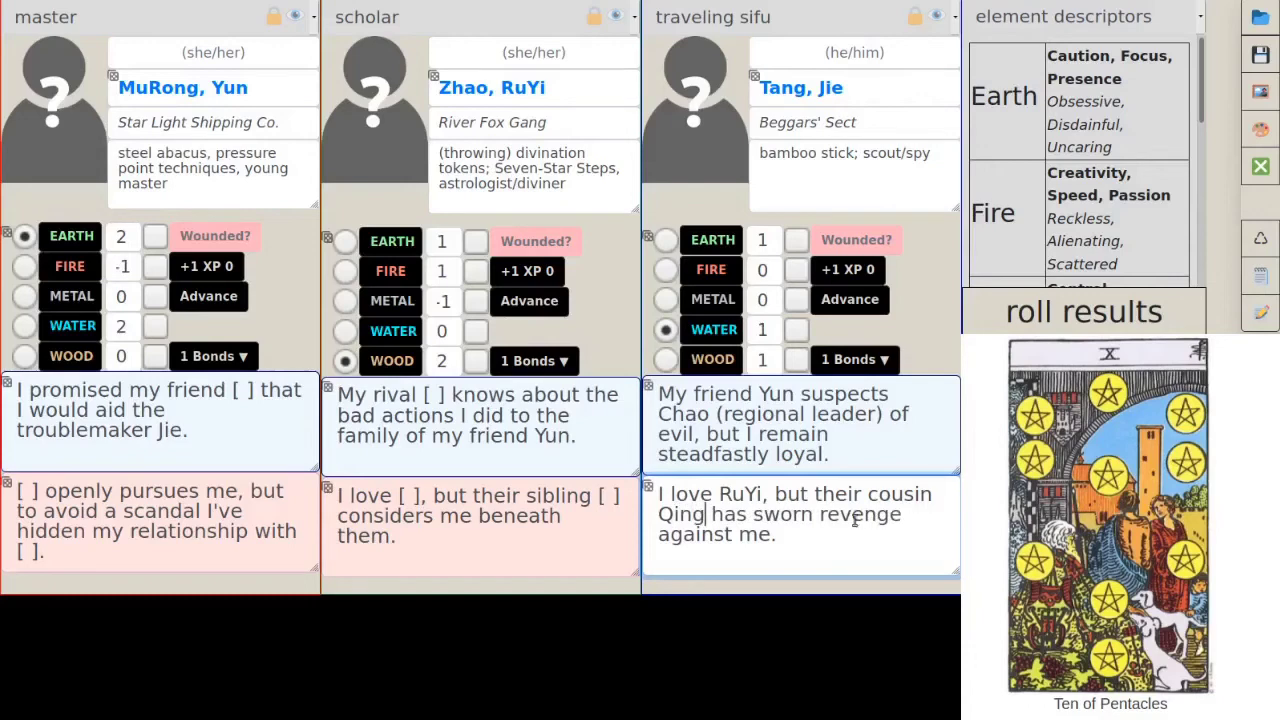
- Select the names RuYi and Yun within the scholar's entanglement texts
left_click_drag(700, 494, 731, 495)
left_click(757, 494)
double_click(757, 494)
left_click(700, 500)
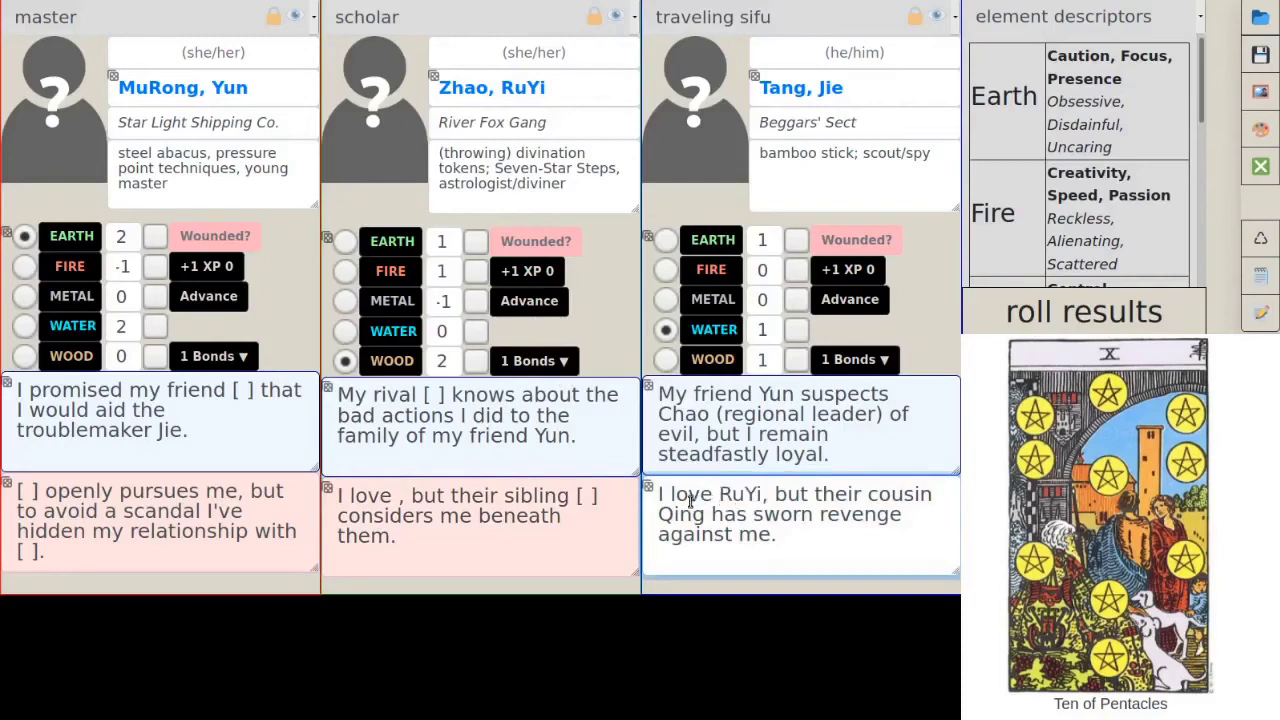
left_click(564, 437)
double_click(564, 437)
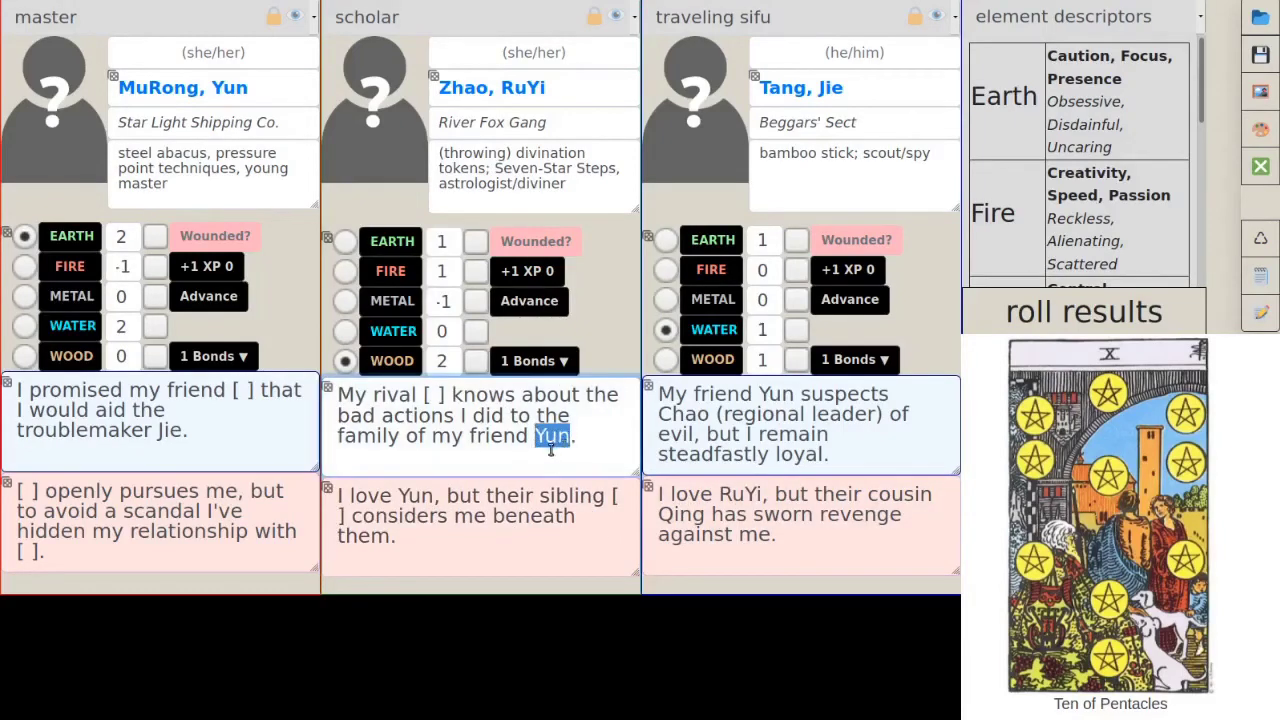
left_click(442, 534)
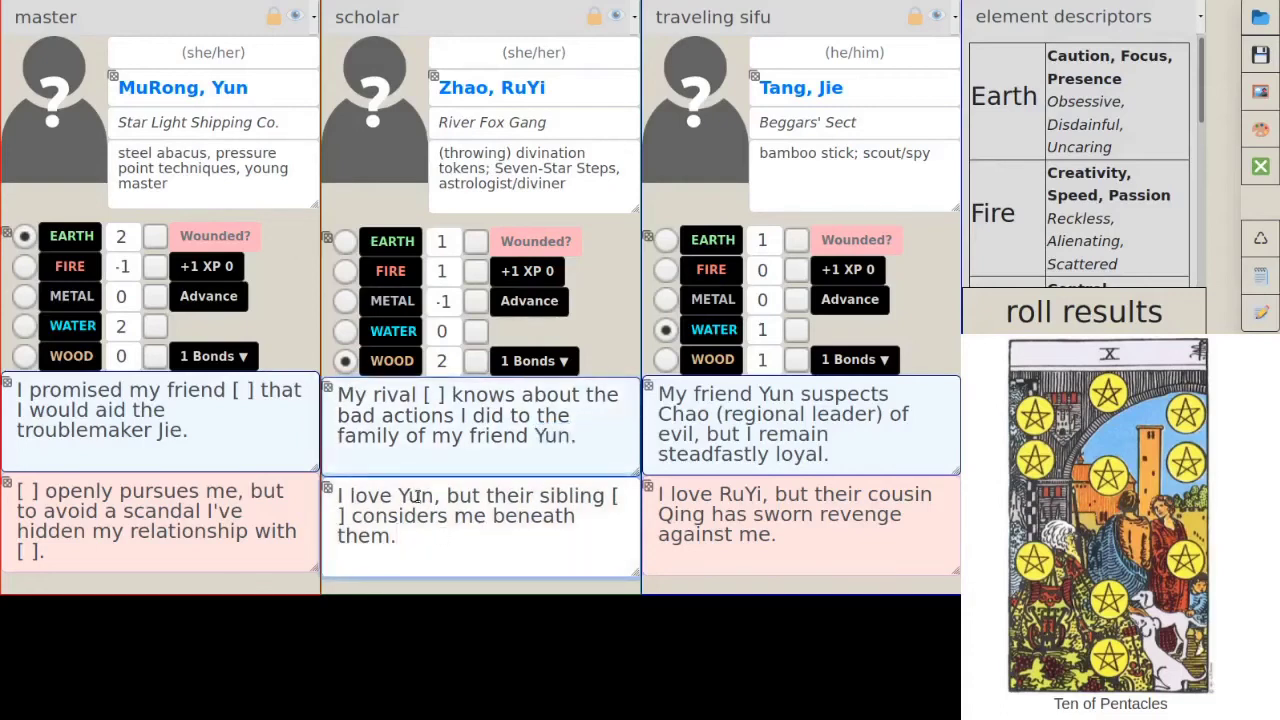
left_click_drag(431, 497, 398, 497)
- Fill the blank in the scholar's romantic entanglement with Ping
left_click(433, 437)
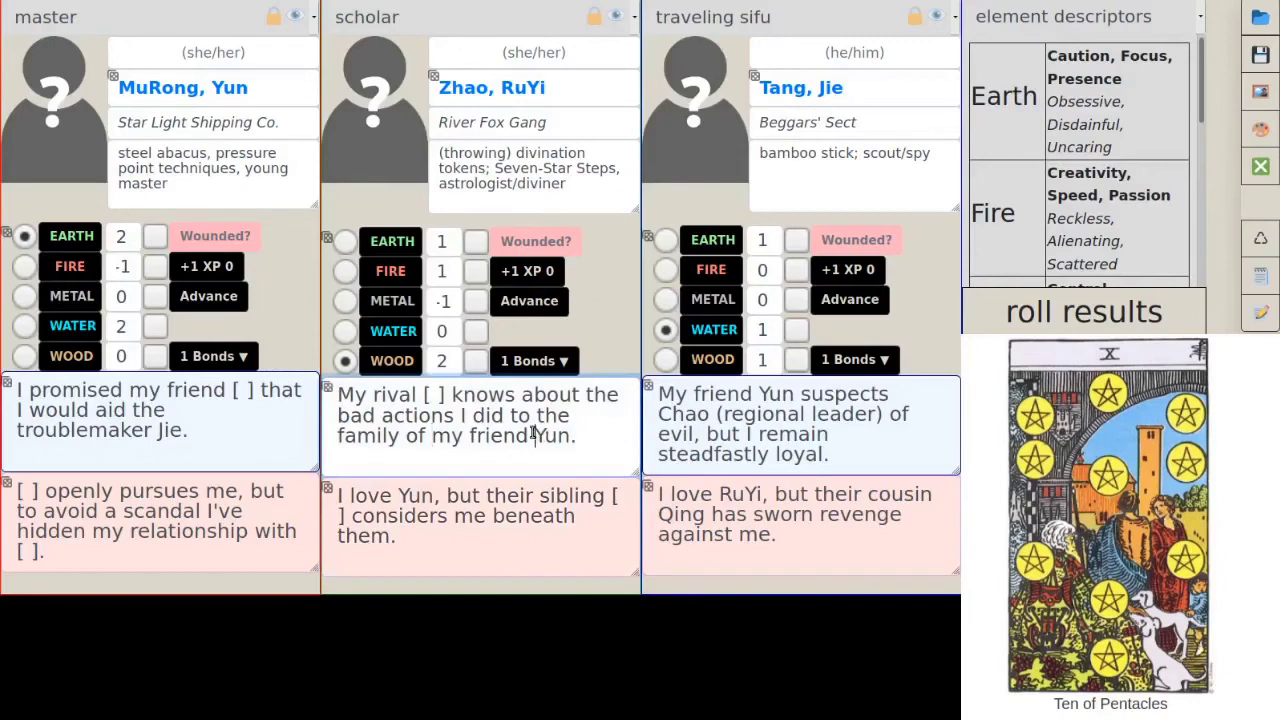
left_click_drag(534, 435, 571, 435)
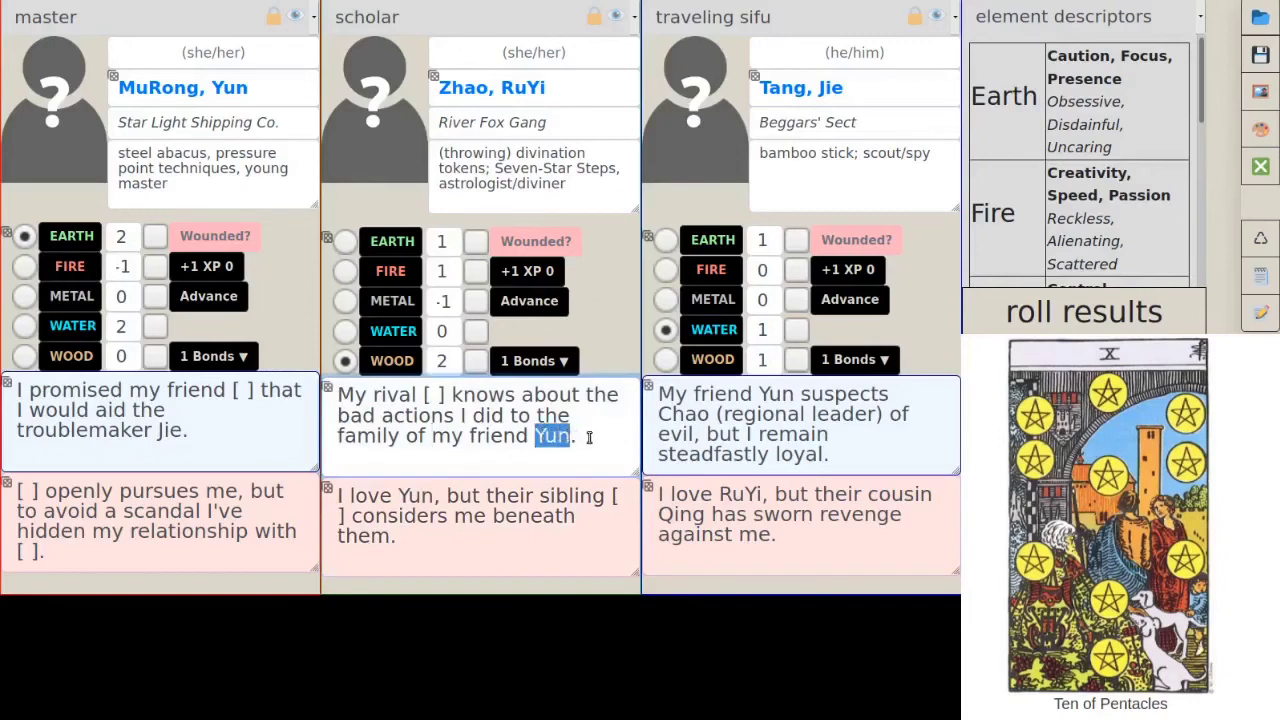
left_click(589, 437)
left_click(612, 495)
key("shift+Right")
key("shift+Right")
key("shift+Right")
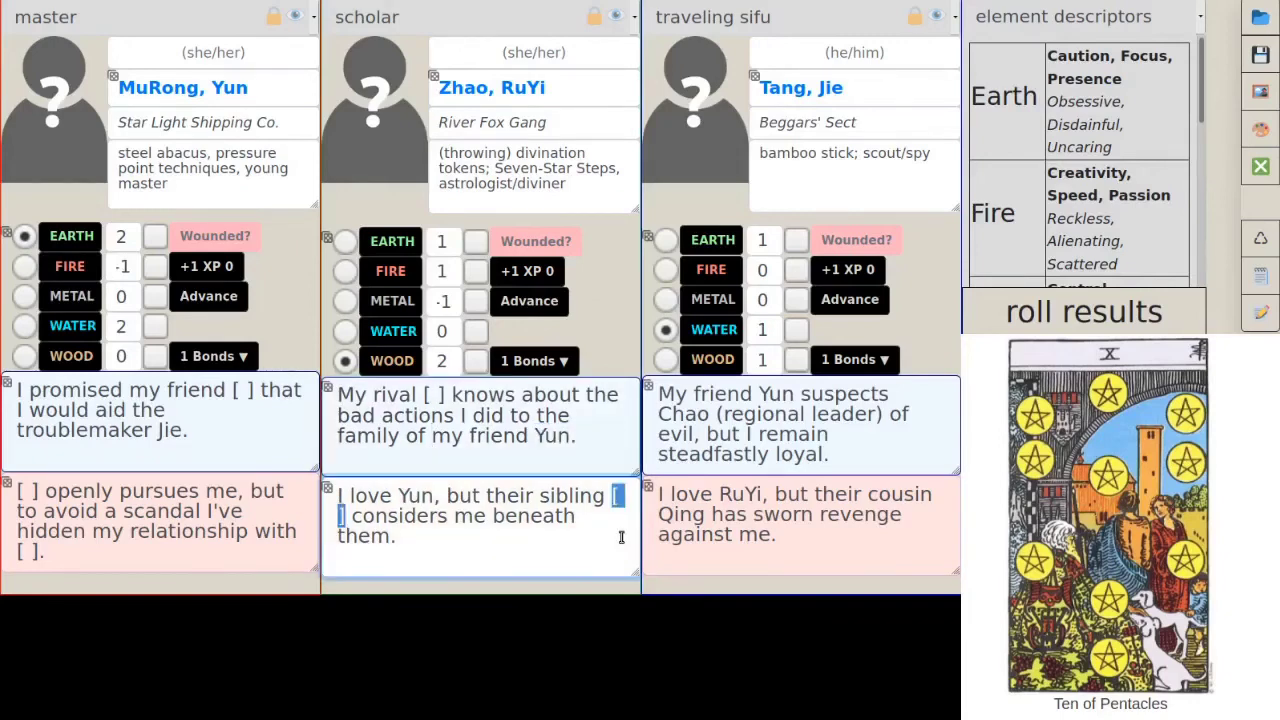
type("Ping")
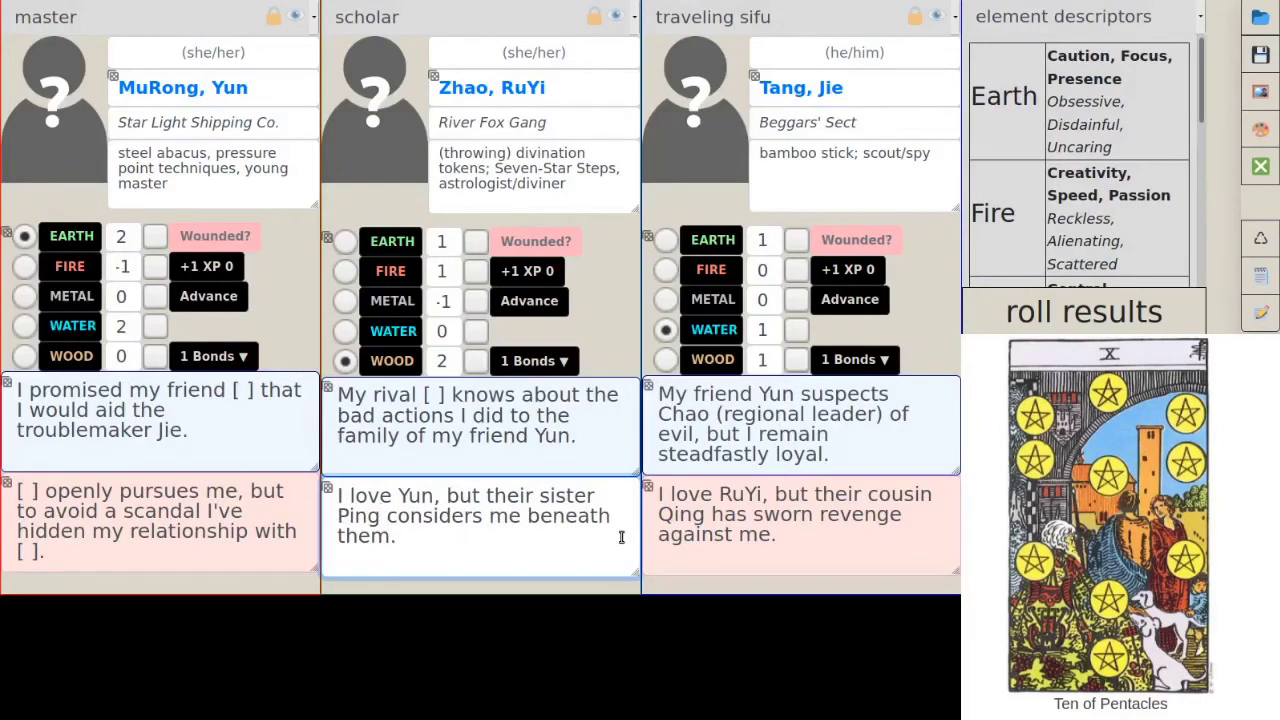
- Replace Yun with Jie as the scholar's friend
left_click(437, 395)
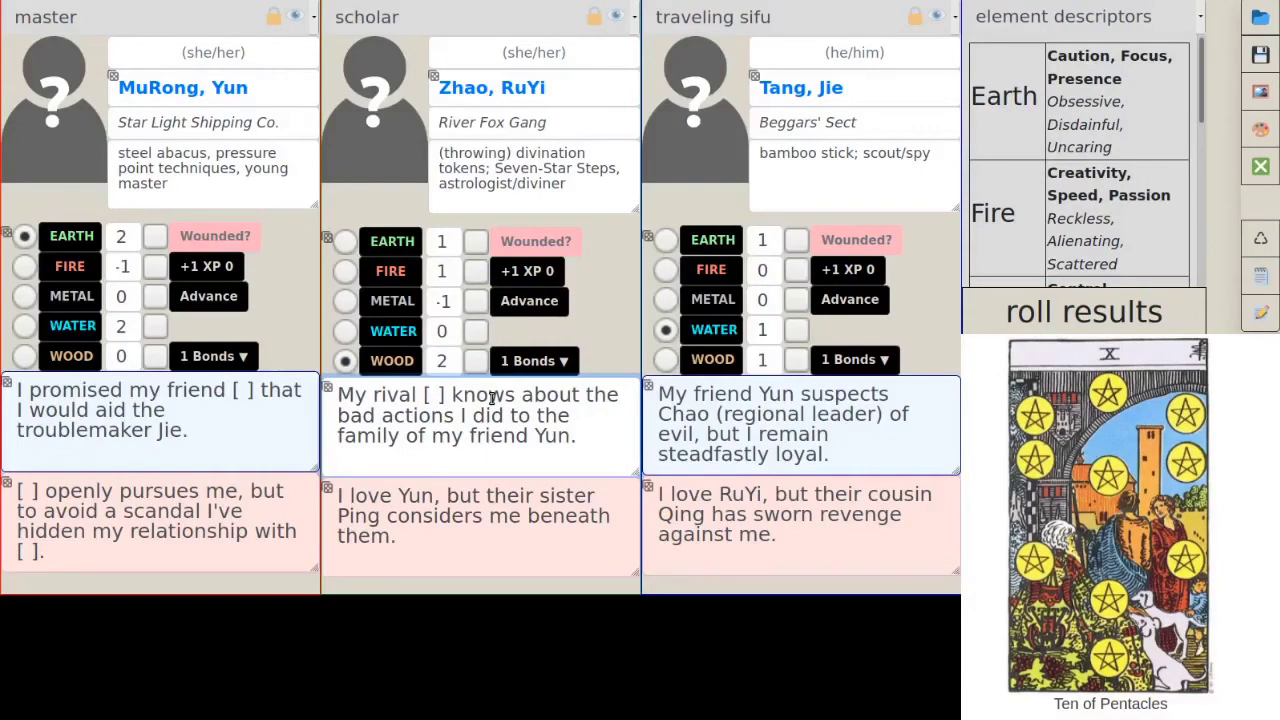
key("BackSpace")
key("BackSpace")
key("BackSpace")
key("BackSpace")
type("Jie")
key("Up")
key("Up")
key("Left")
key("Left")
key("Left")
key("Left")
key("Left")
key("Left")
key("Left")
key("Left")
key("Left")
key("Left")
key("Left")
key("Left")
key("Left")
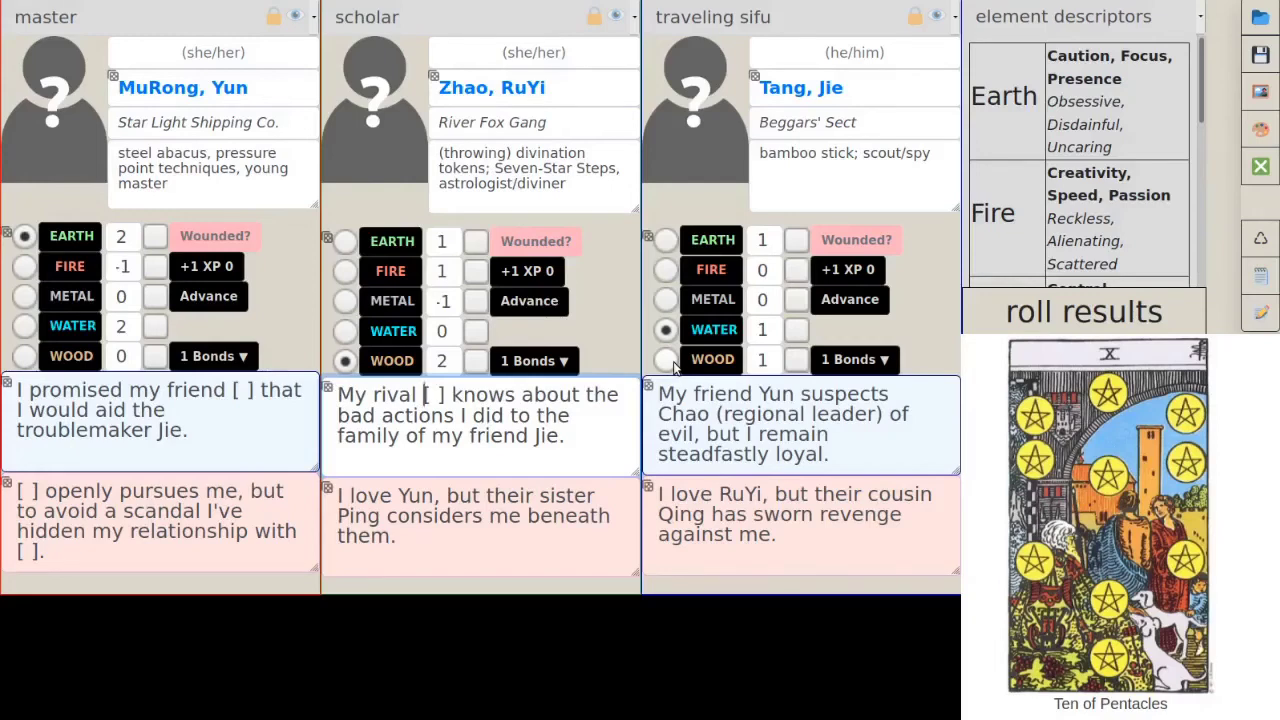
- Name RuYi as the sifu's friend and 'Feng (SL's diviner)' as the scholar's rival
left_click(800, 384)
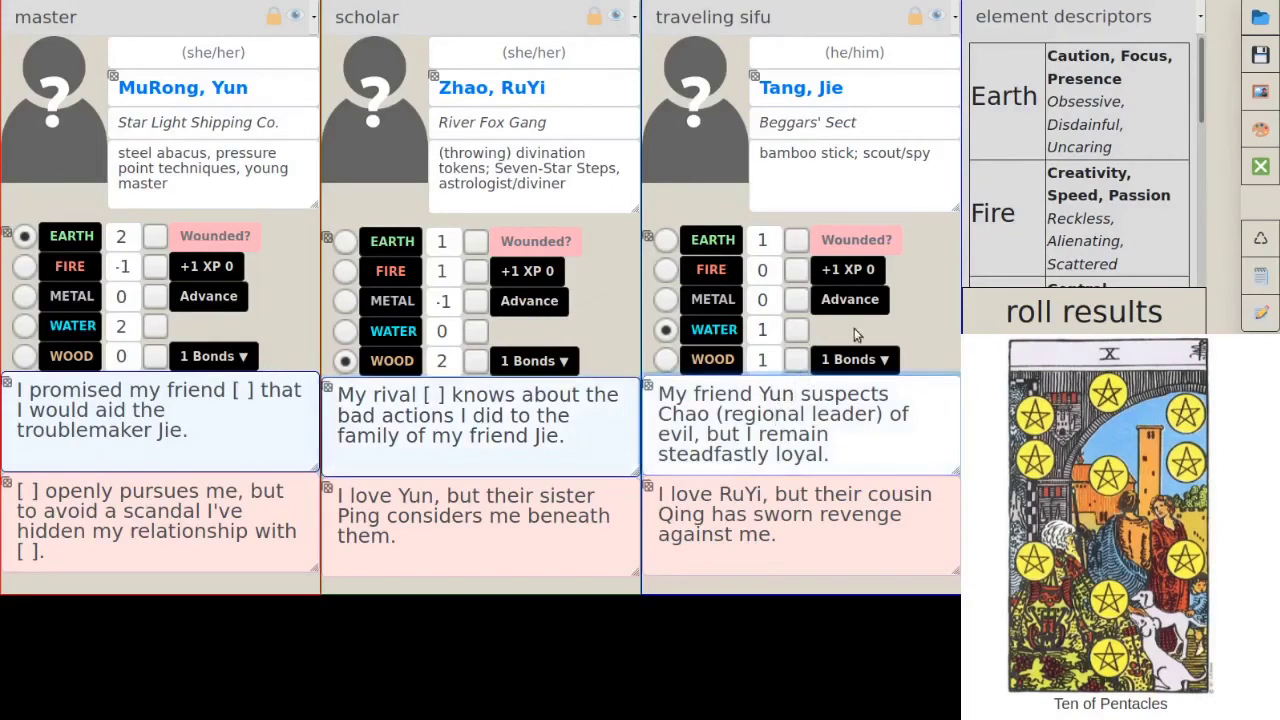
key("BackSpace")
key("BackSpace")
key("BackSpace")
type("Ruyi")
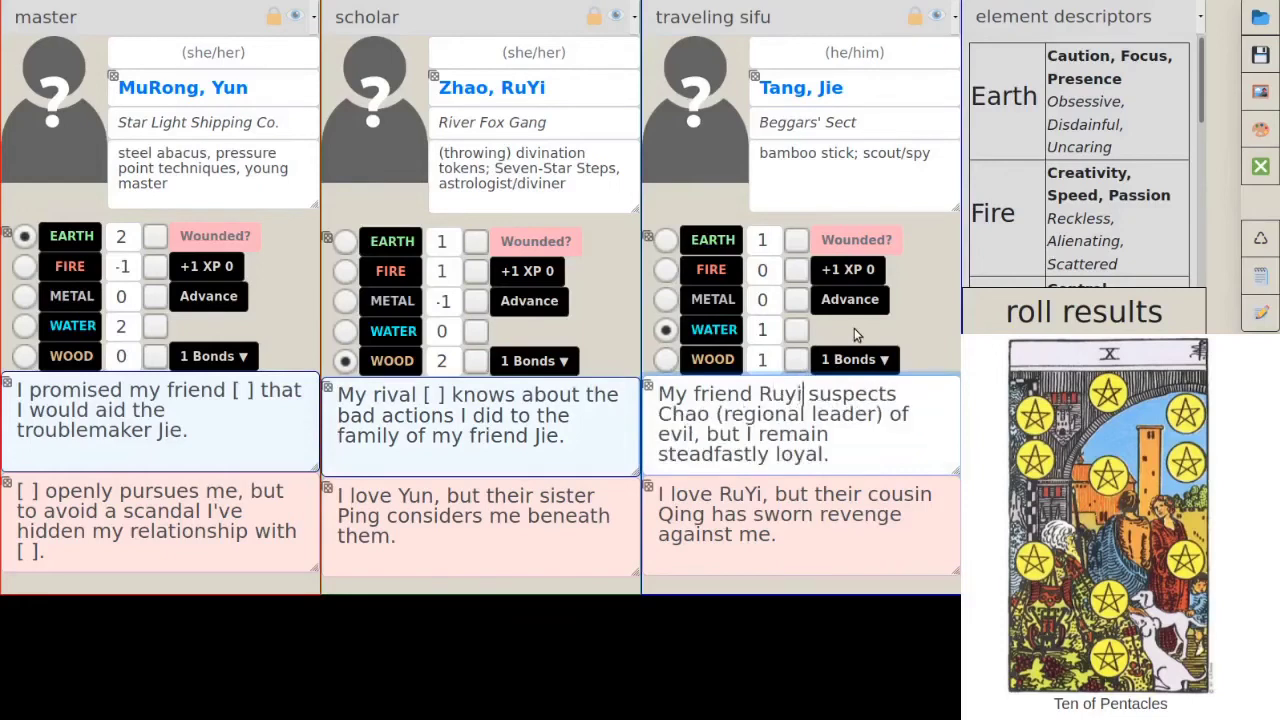
key("BackSpace")
key("BackSpace")
type("Yi")
left_click(733, 494)
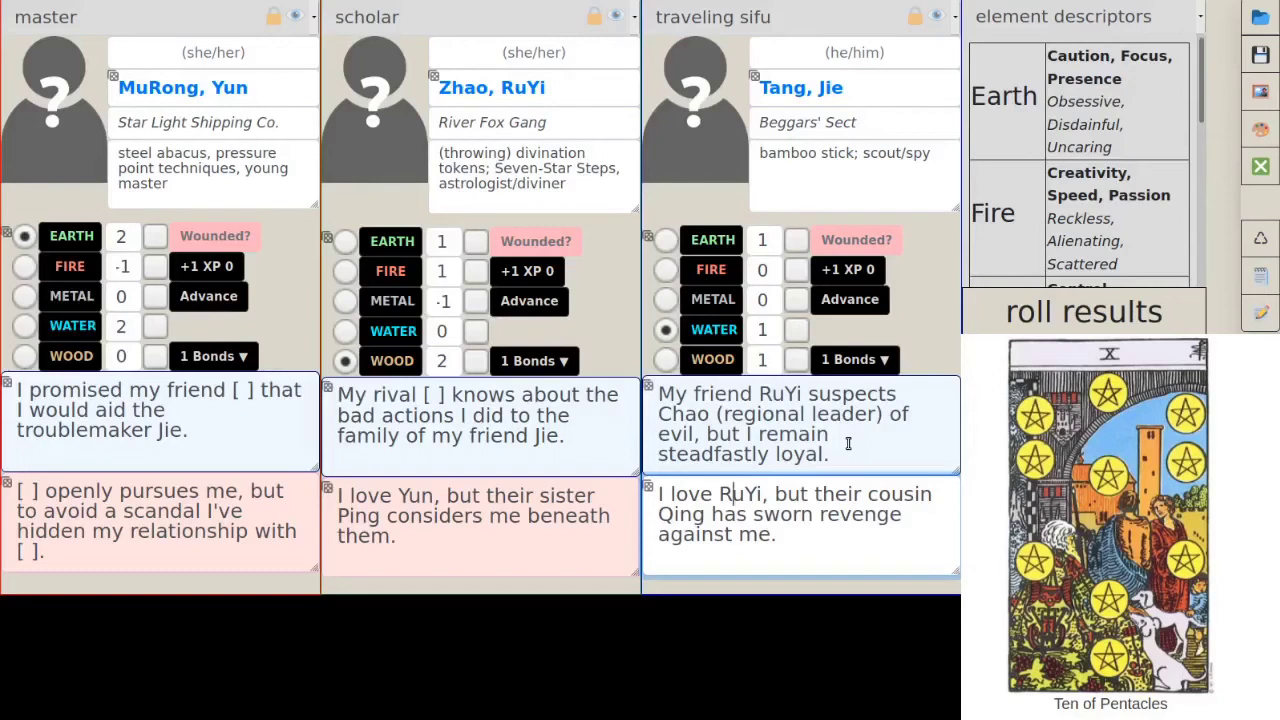
key("ctrl+z")
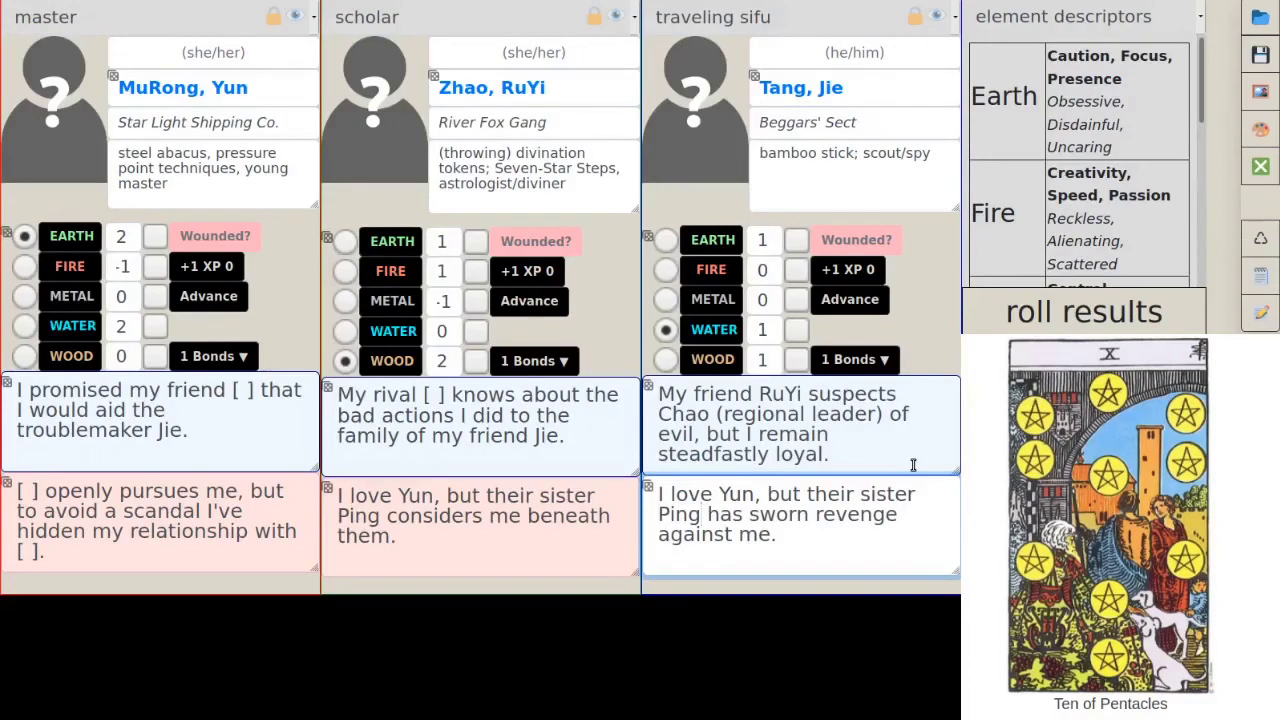
left_click_drag(464, 394, 484, 394)
type("Feng (SL's diviner)")
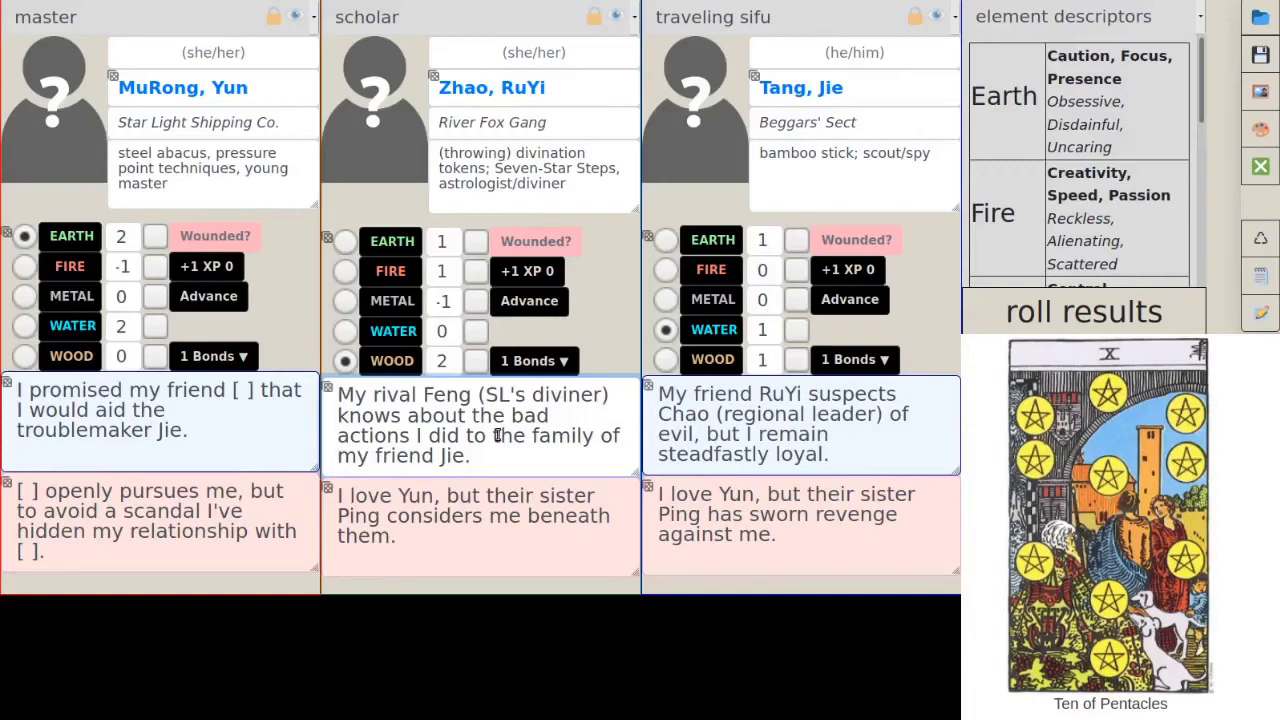
- Fill the master's romance blanks with Jie and RuYi
left_click(142, 432)
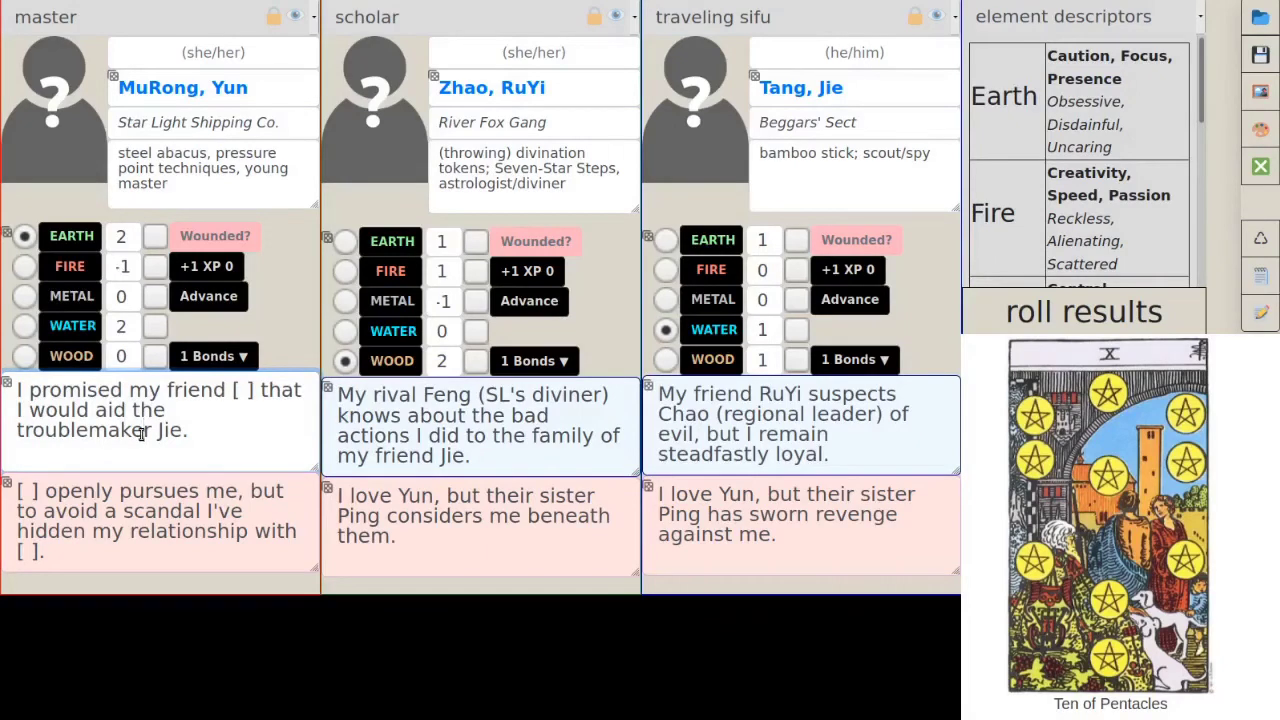
double_click(27, 491)
key("BackSpace")
type("Jie")
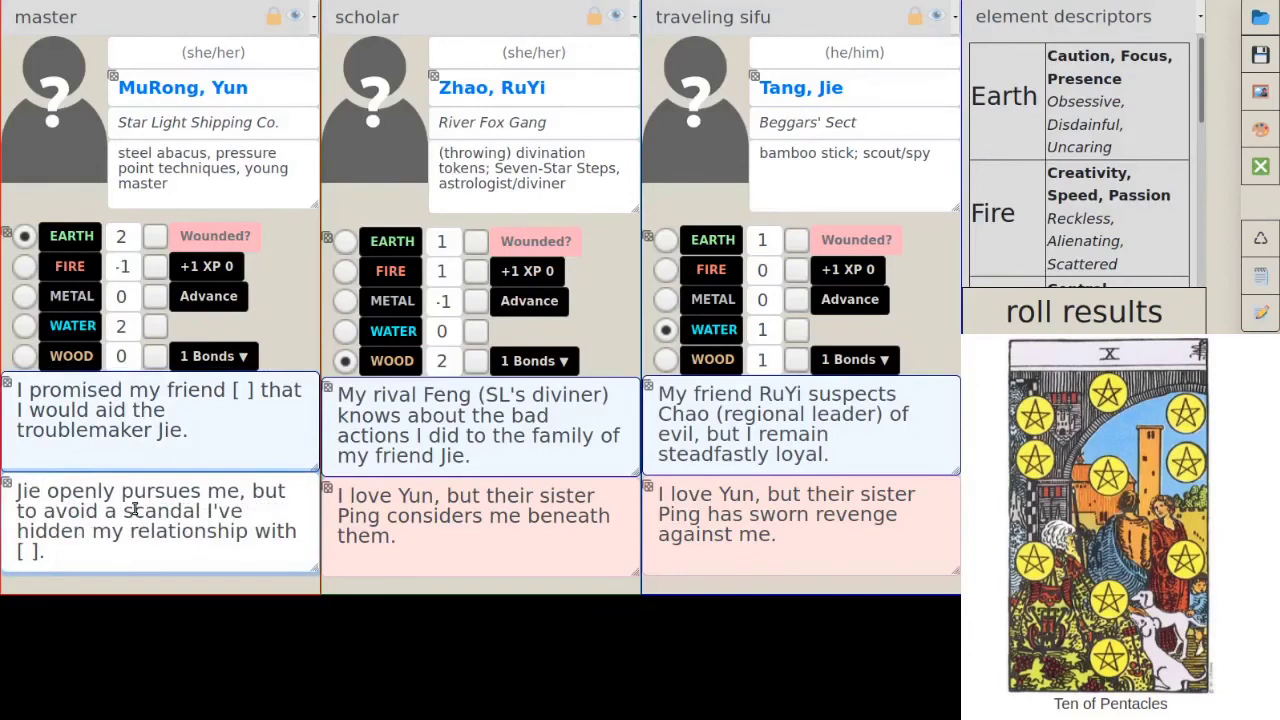
key("Down")
key("Down")
key("Down")
key("BackSpace")
key("BackSpace")
key("BackSpace")
key("BackSpace")
type("RuYi")
- Replace the master's friend blank with Feng (SL's diviner)
left_click(258, 443)
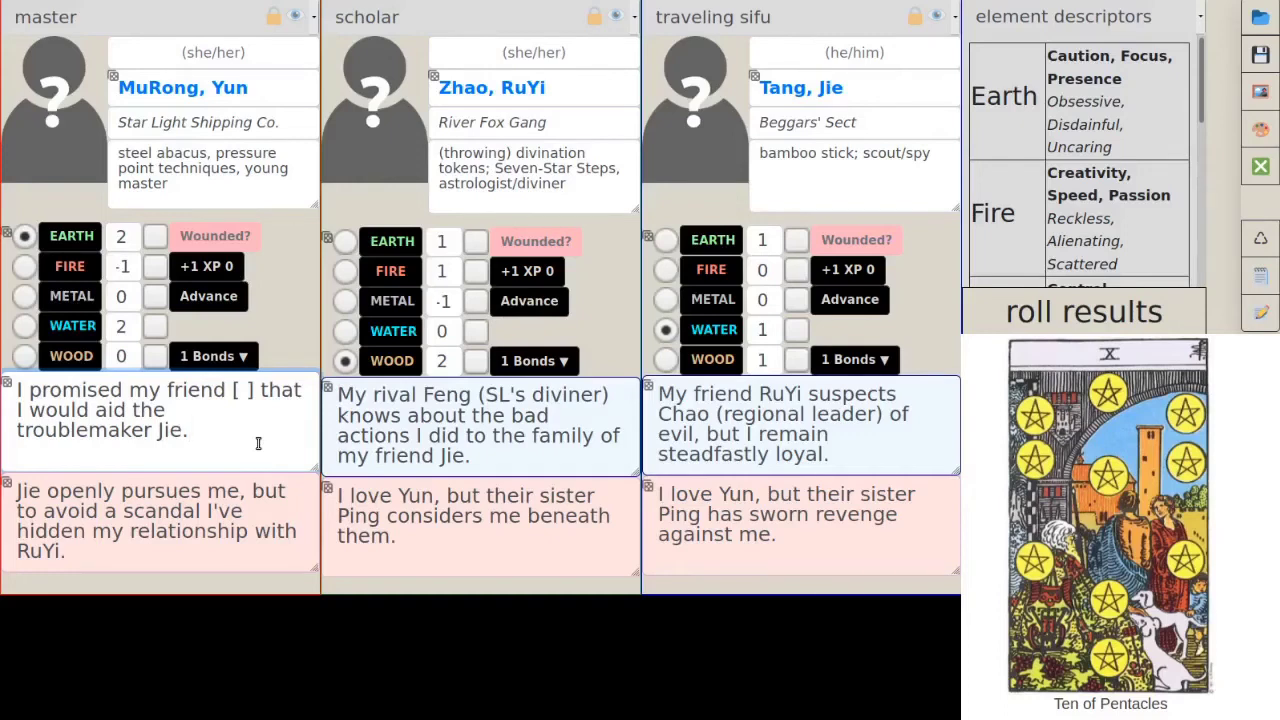
left_click(279, 389)
key("BackSpace")
key("BackSpace")
key("BackSpace")
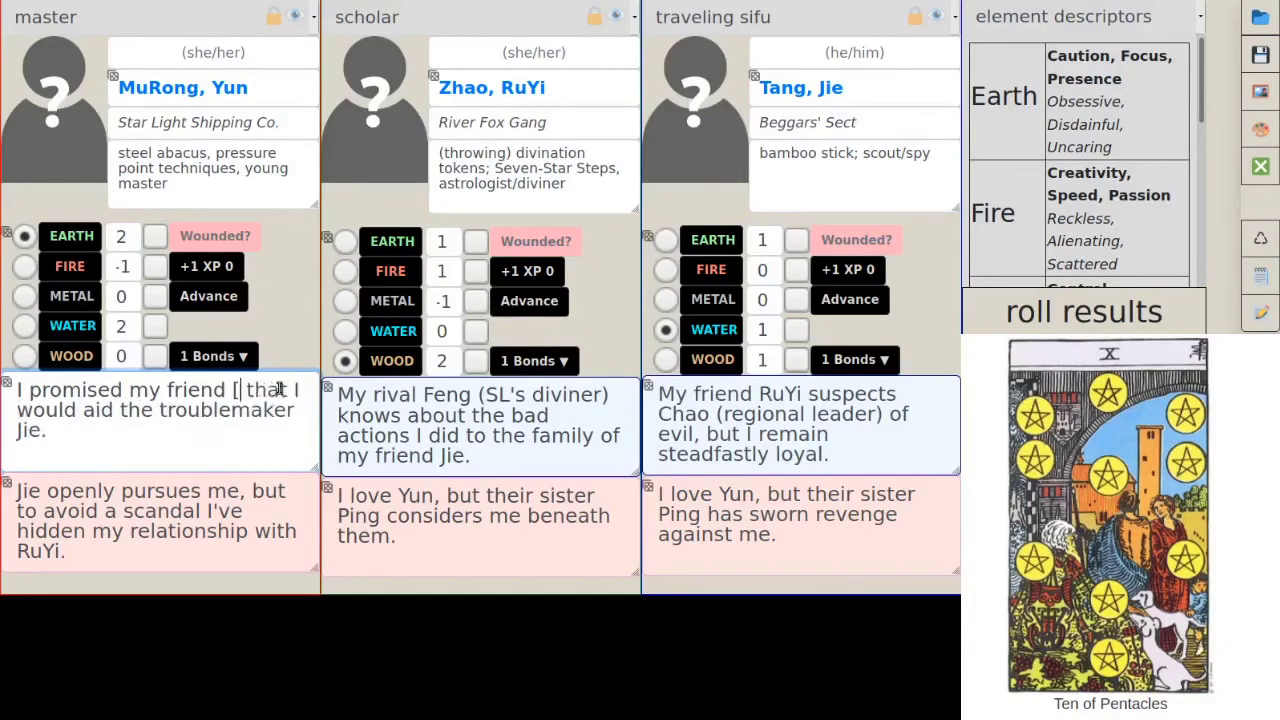
type("Feng (SL's diviner)")
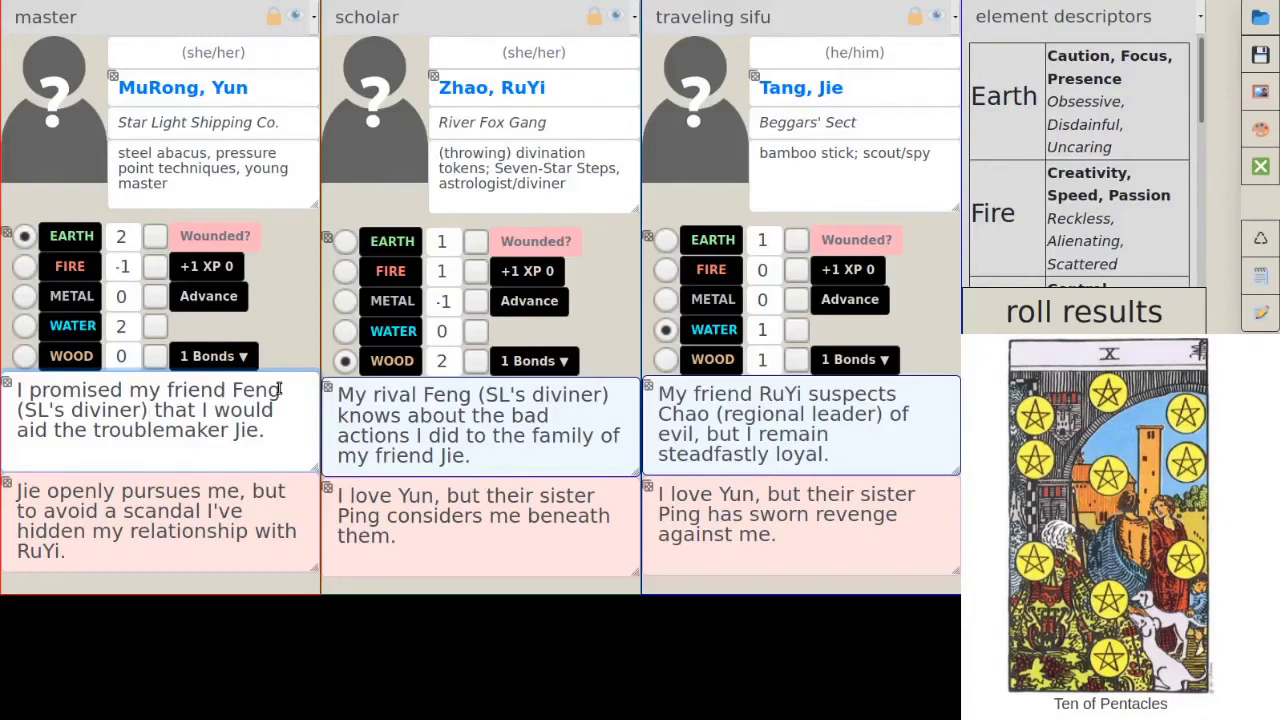
left_click(279, 446)
left_click(477, 550)
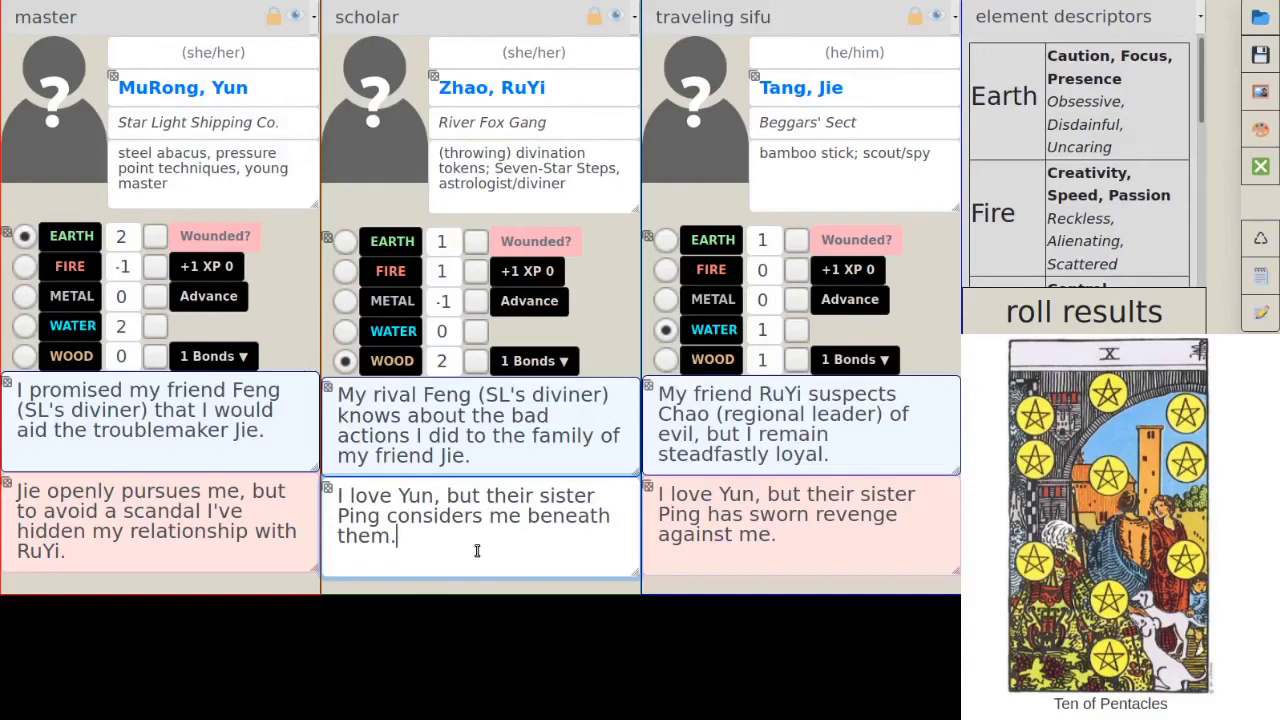
left_click(876, 457)
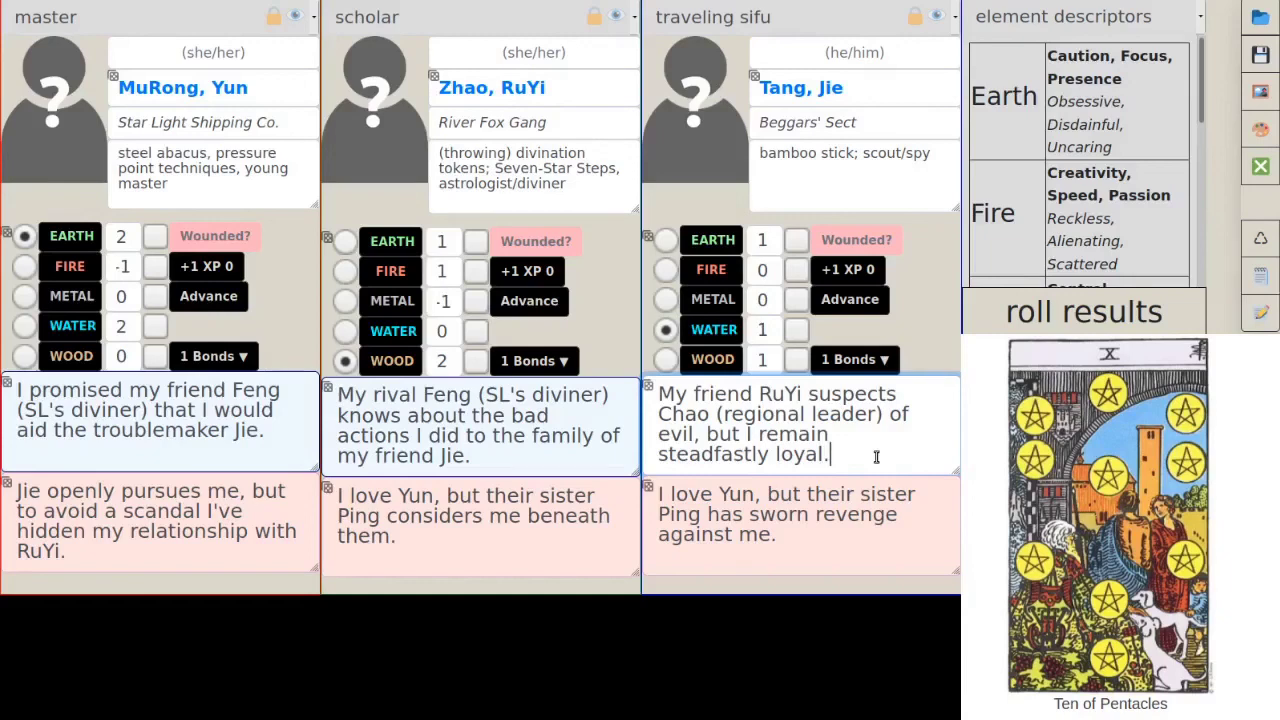
- Move the scholar's romance sentence onto a new line in the sifu's romance note
left_click_drag(423, 535, 318, 487)
key("ctrl+c")
key("BackSpace")
left_click(845, 557)
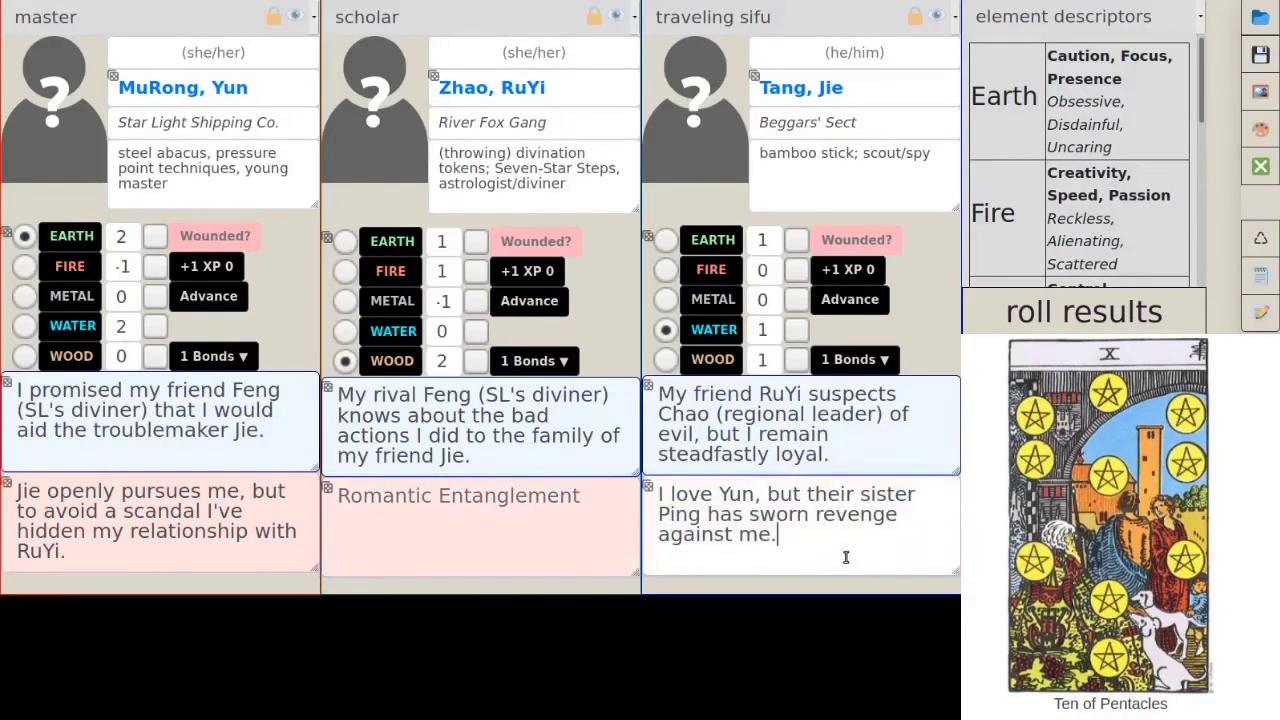
key("Return")
key("ctrl+v")
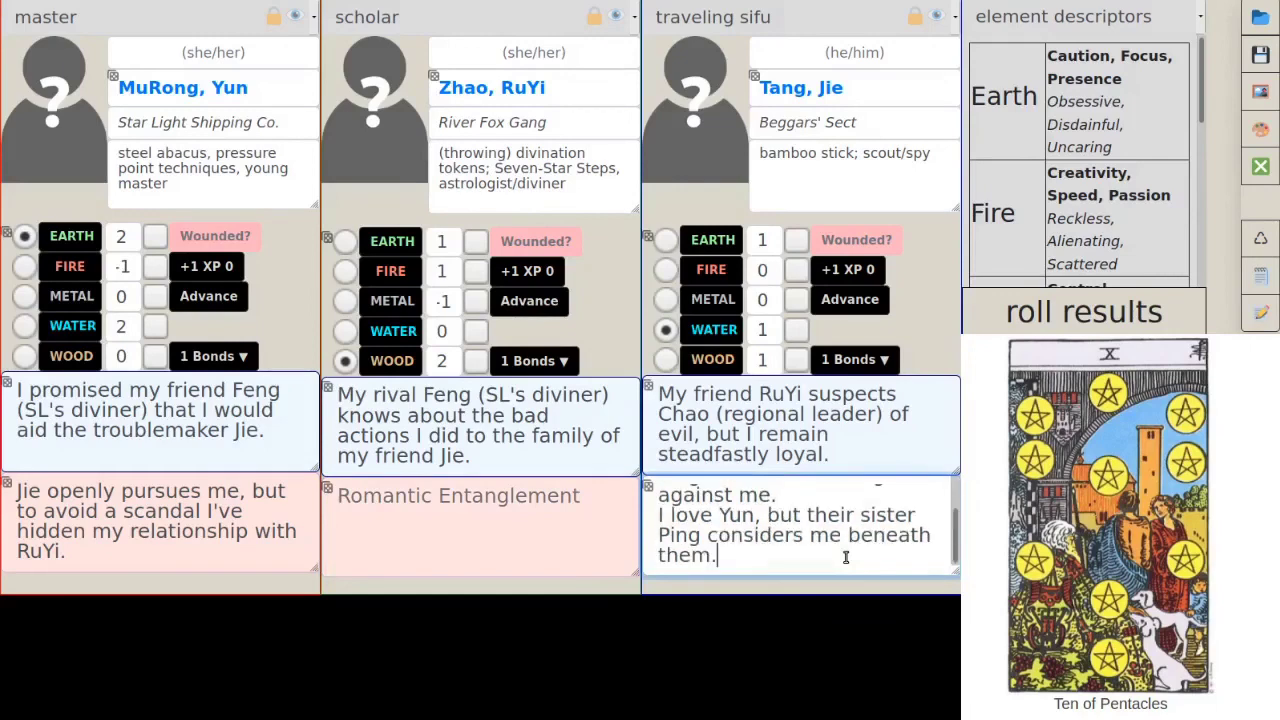
- Move the sifu's sworn-revenge sentence into the scholar's romance note and remove the leftover empty line
scroll(803, 530, "up", 2)
left_click_drag(800, 534, 650, 492)
key("ctrl+c")
key("BackSpace")
left_click(578, 497)
key("ctrl+v")
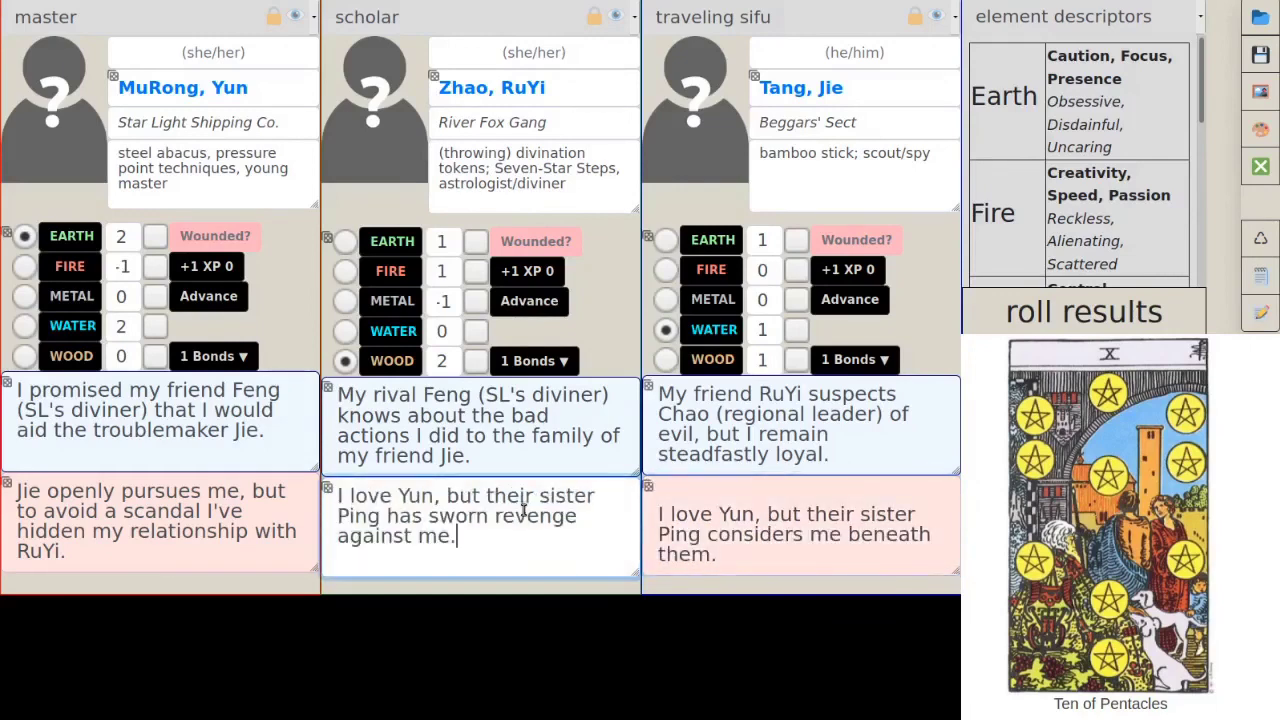
left_click(795, 498)
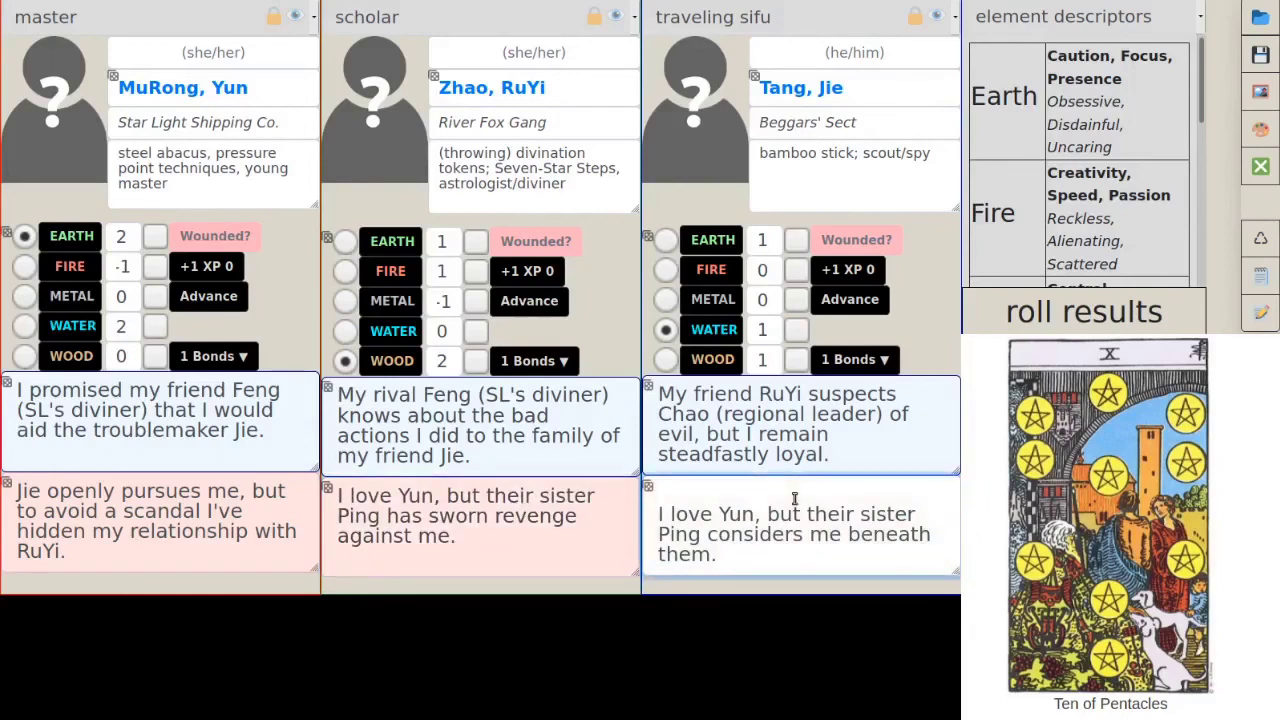
key("Delete")
left_click(548, 553)
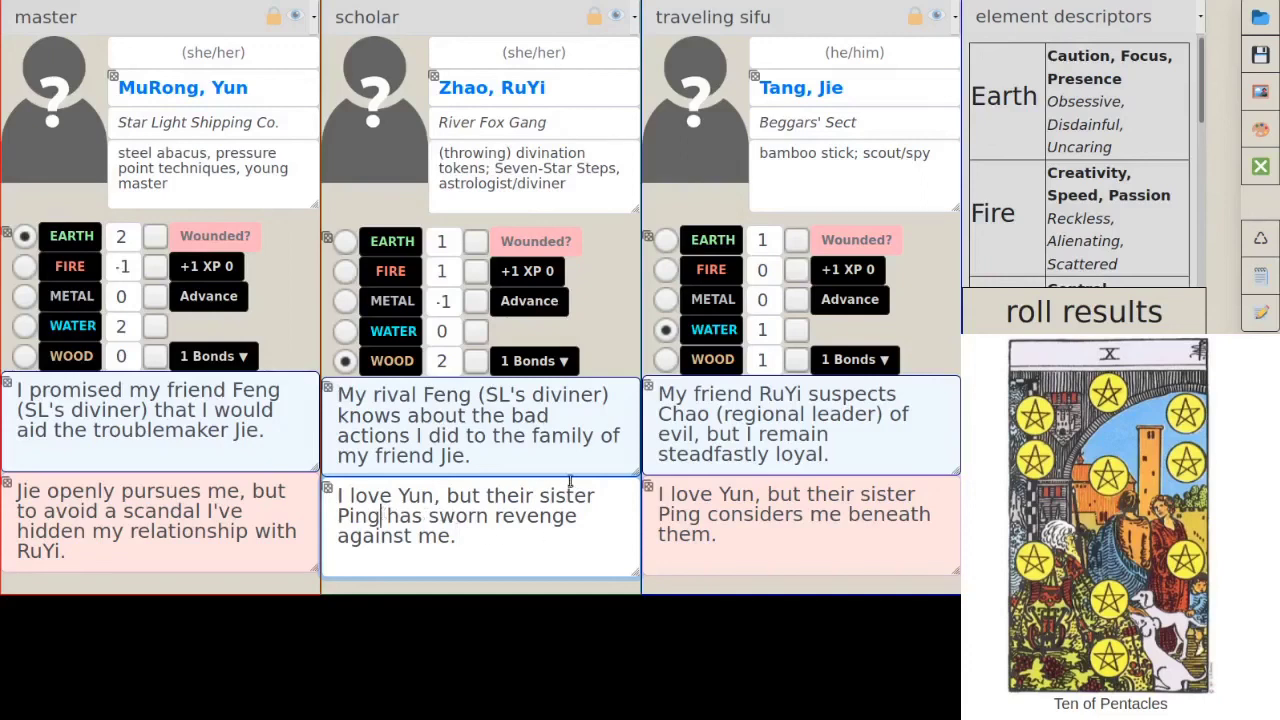
left_click_drag(490, 515, 534, 549)
left_click(534, 549)
left_click(524, 432)
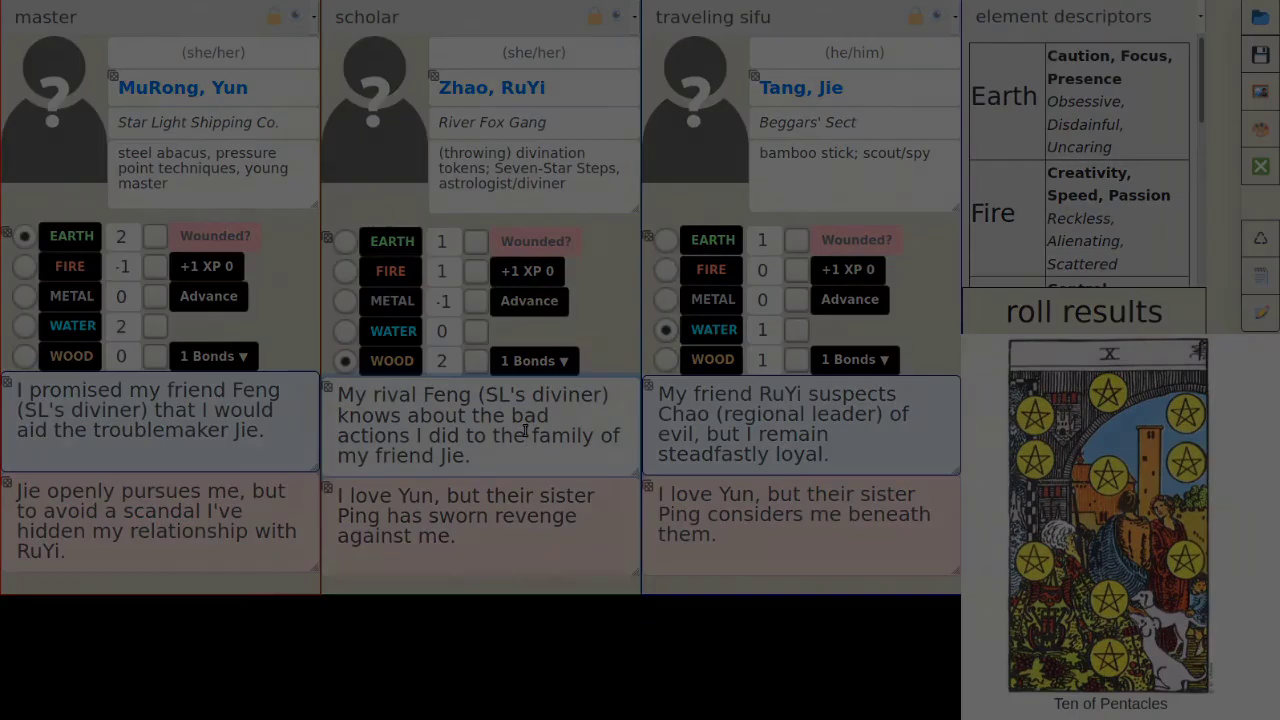